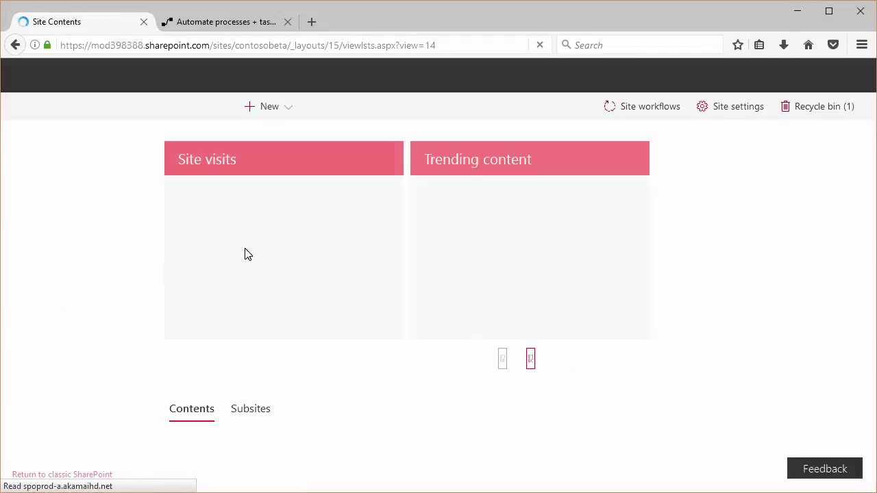
# - Create a new list called 'Registration' with the description 'Registration for Demo'
pyautogui.click(265, 182)
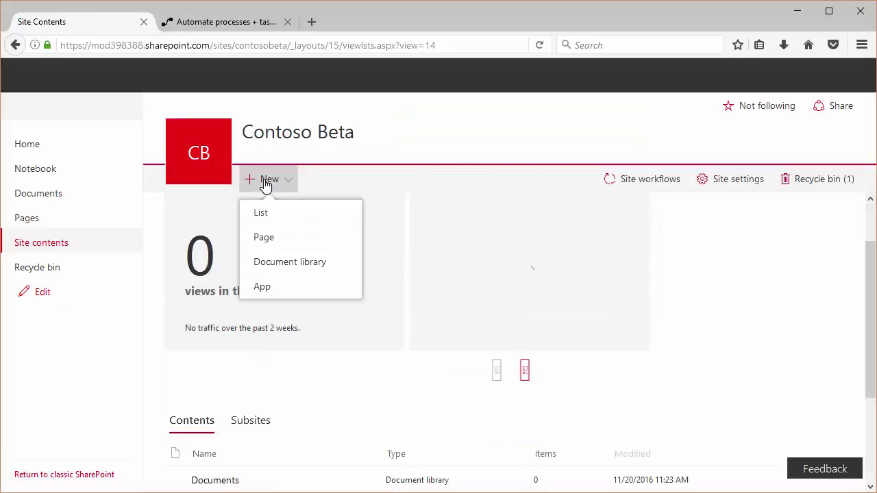
pyautogui.click(266, 219)
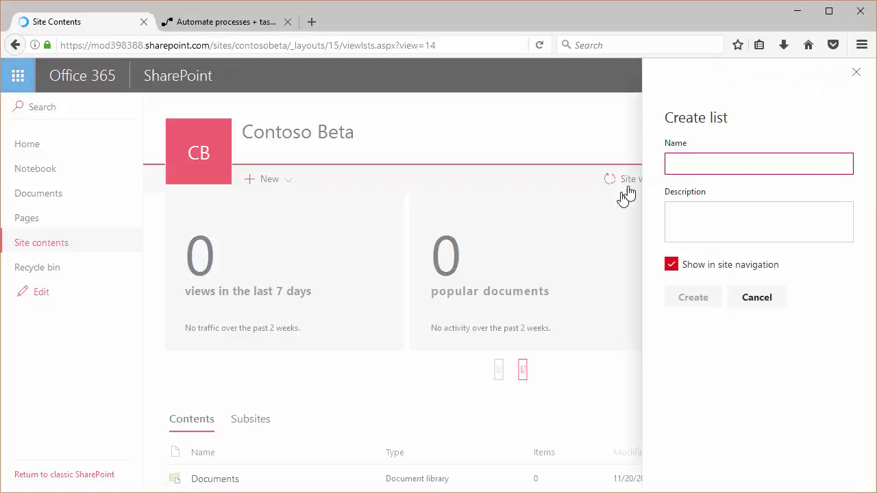
pyautogui.write('Regoist')
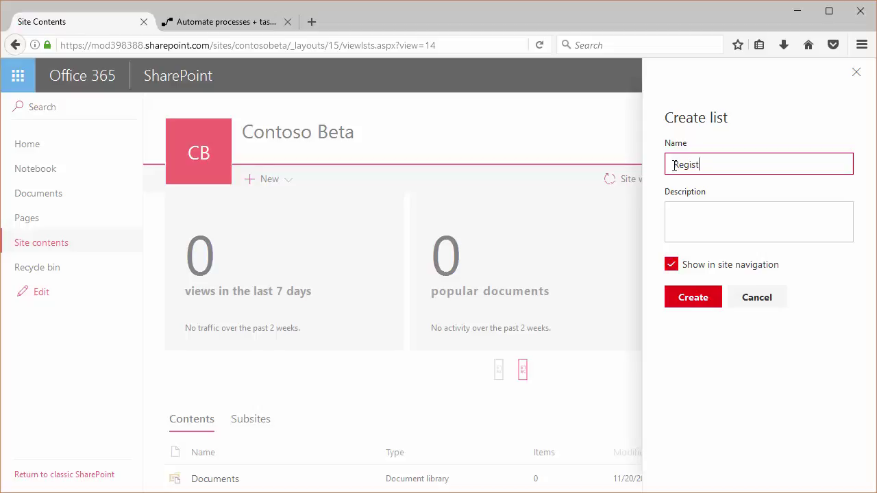
pyautogui.write('ration')
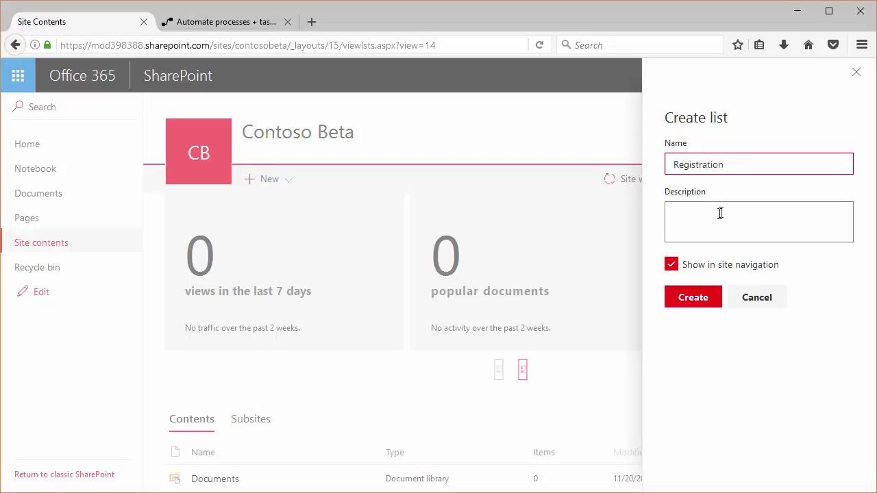
pyautogui.moveTo(728, 164); pyautogui.dragTo(674, 171)
pyautogui.hotkey('ctrl', 'c')
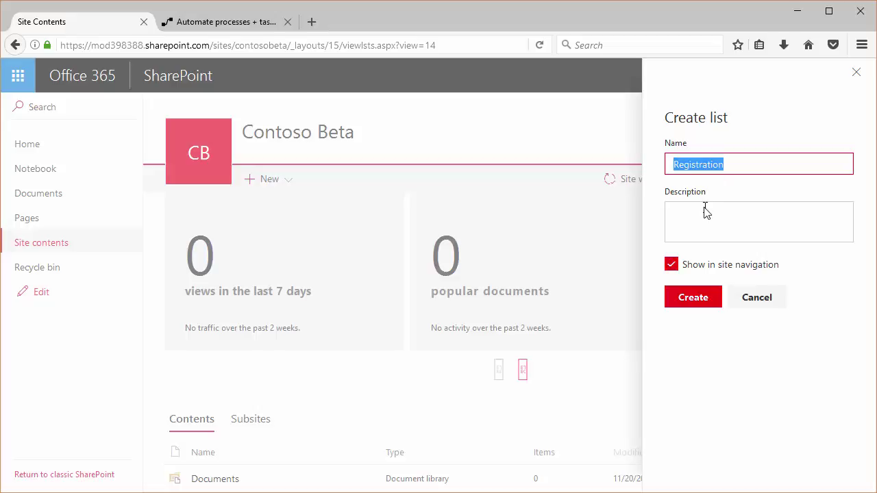
pyautogui.click(740, 206)
pyautogui.hotkey('ctrl', 'v')
pyautogui.write('for Demo')
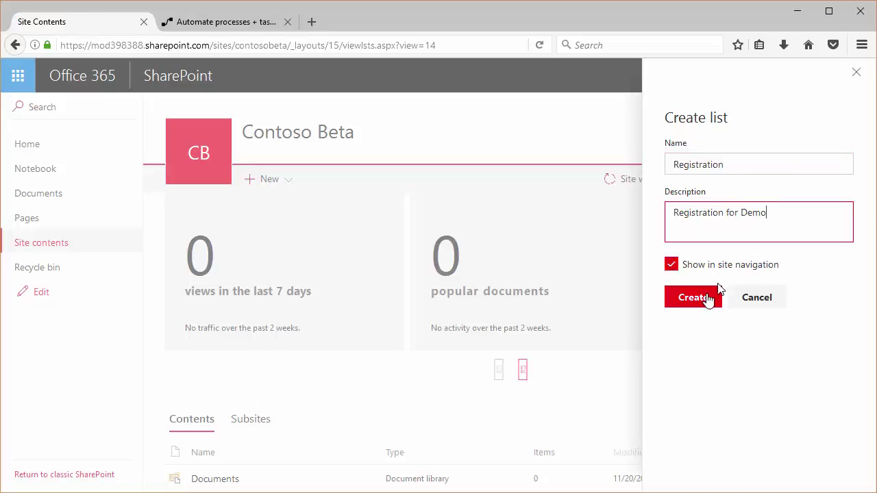
pyautogui.click(707, 298)
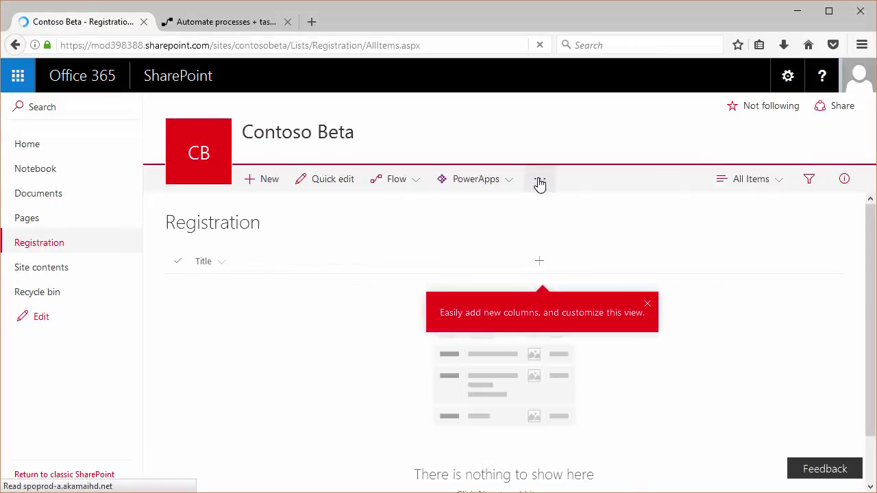
# - Open List settings for Registration and review its default columns
pyautogui.click(540, 179)
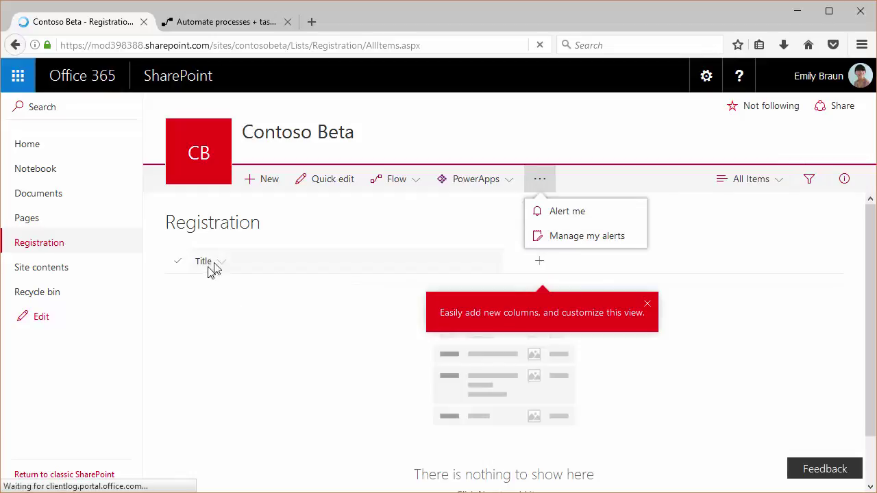
pyautogui.click(705, 77)
pyautogui.click(650, 237)
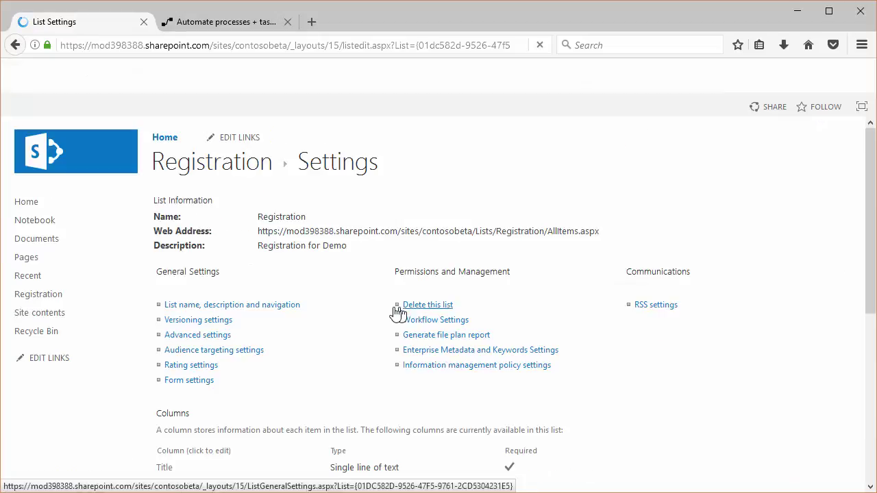
pyautogui.scroll(-4, 363, 309)
pyautogui.scroll(3, 235, 244)
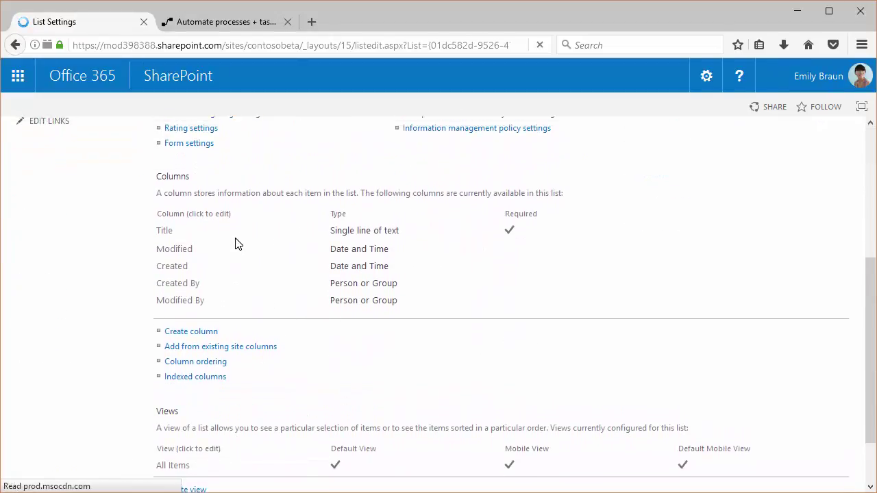
pyautogui.scroll(-3, 237, 244)
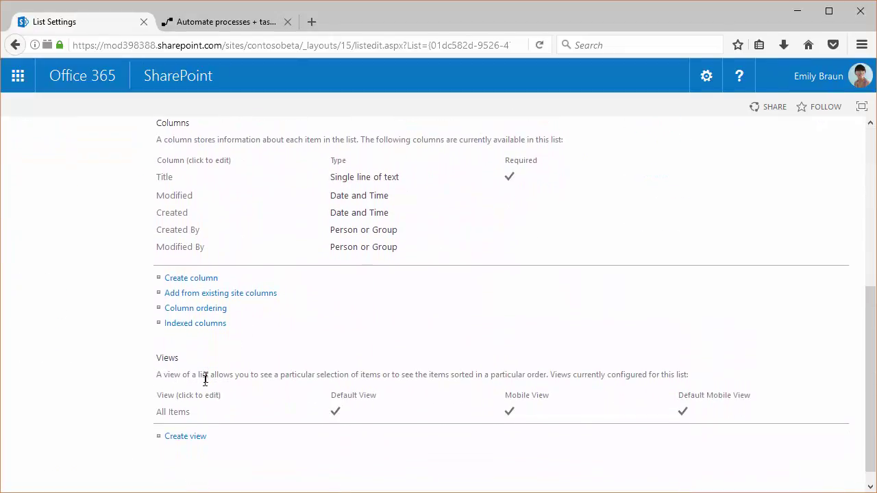
# - Rename the Title column to Email, describe it as Email, and enforce unique values with indexing
pyautogui.click(166, 178)
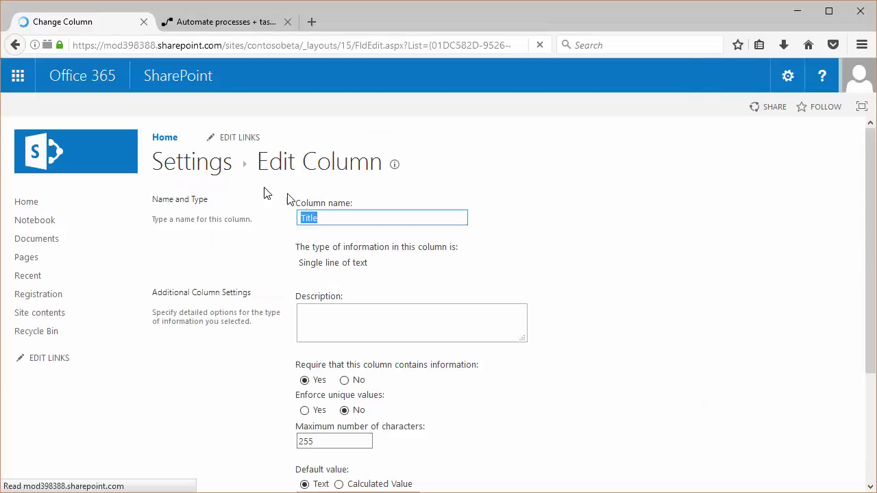
pyautogui.press('Home')
pyautogui.write('Email')
pyautogui.press('Delete')
pyautogui.press('Delete')
pyautogui.press('Delete')
pyautogui.press('Delete')
pyautogui.press('Delete')
pyautogui.scroll(-3, 305, 285)
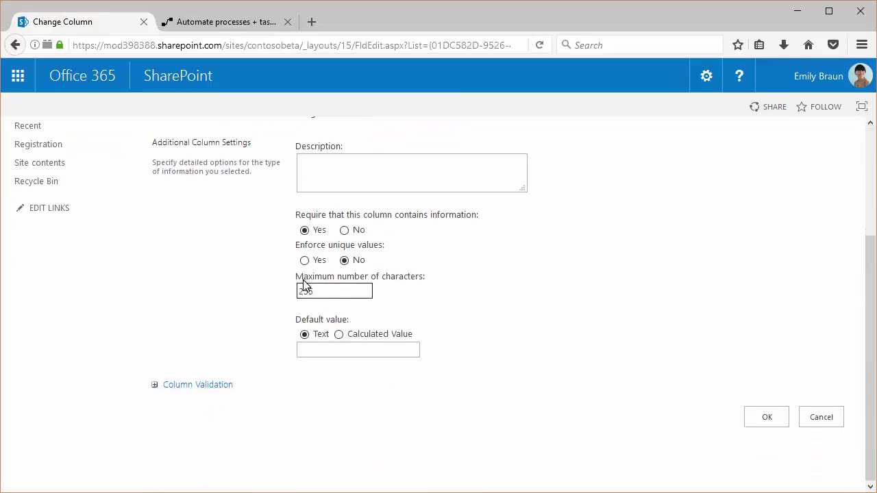
pyautogui.click(333, 174)
pyautogui.write('Email')
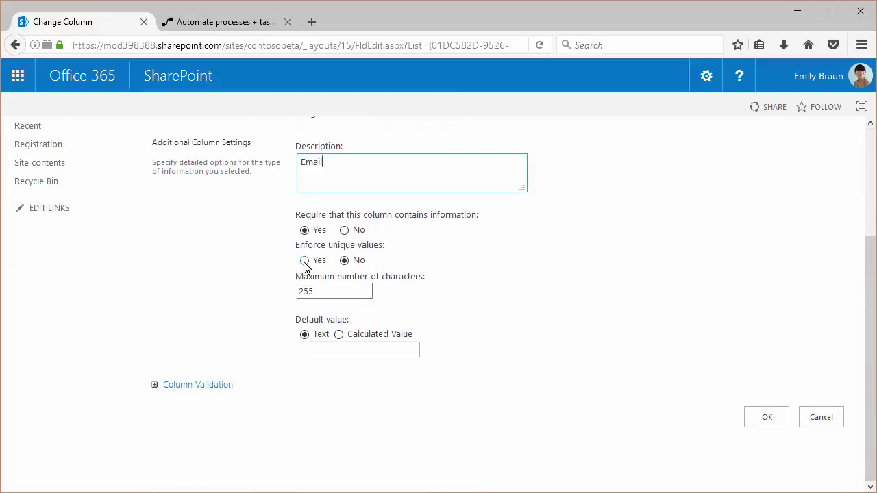
pyautogui.click(304, 261)
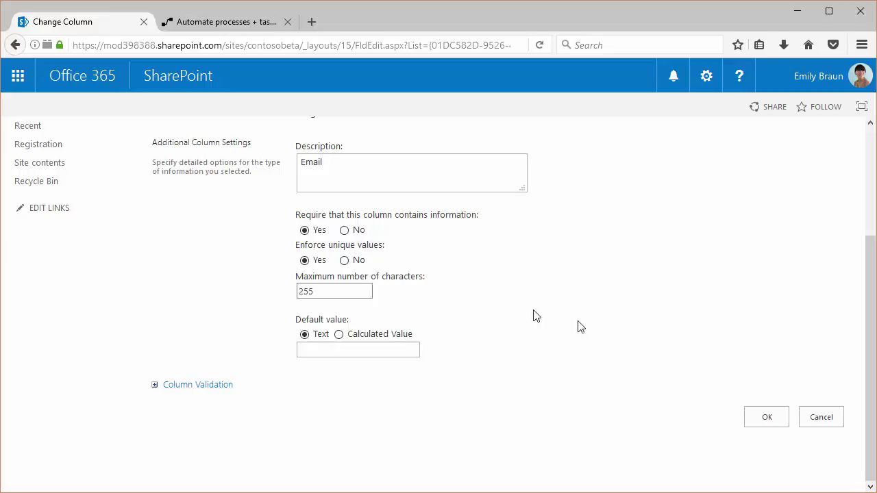
pyautogui.click(769, 416)
pyautogui.click(515, 251)
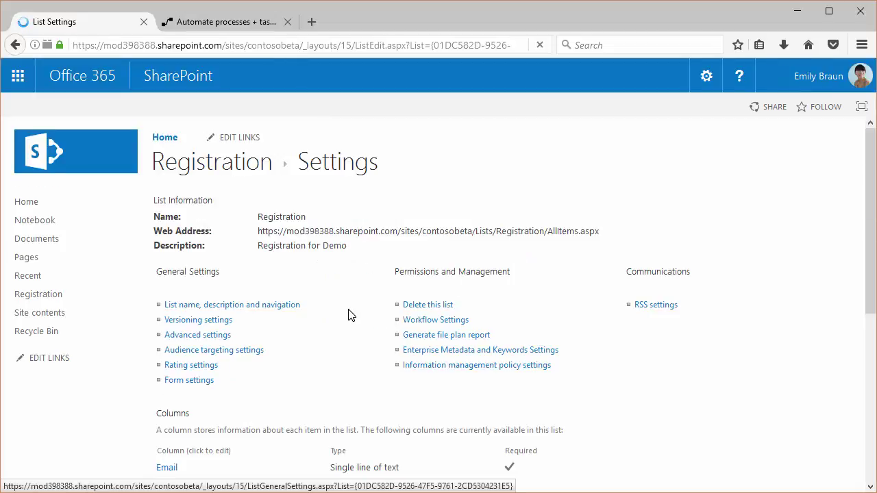
# - Create a required single line of text column 'Name' with description 'What is your name?'
pyautogui.scroll(-3, 308, 383)
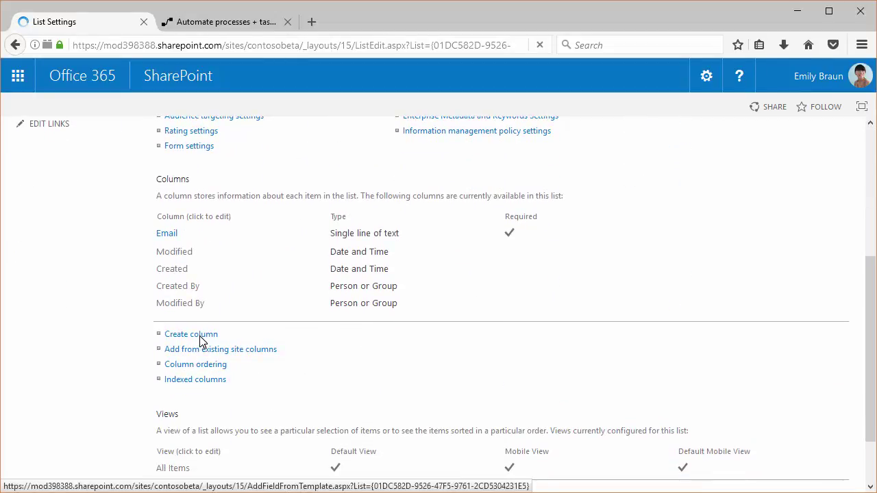
pyautogui.click(200, 336)
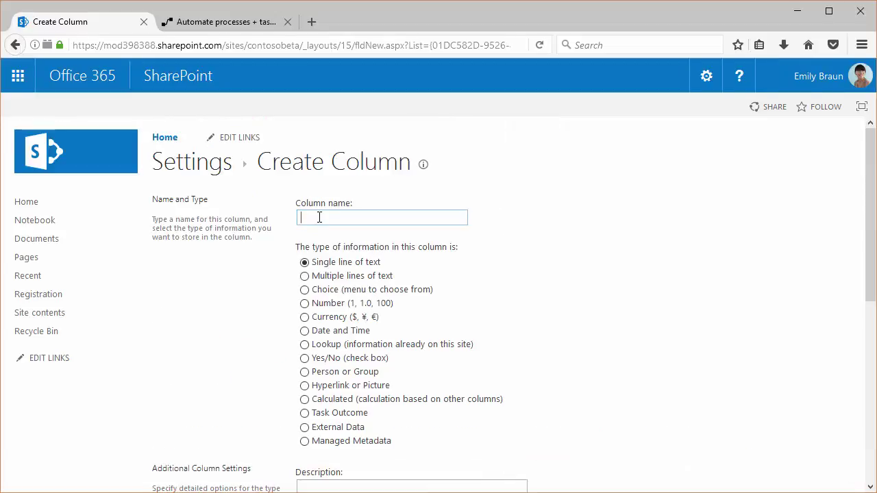
pyautogui.write('Name')
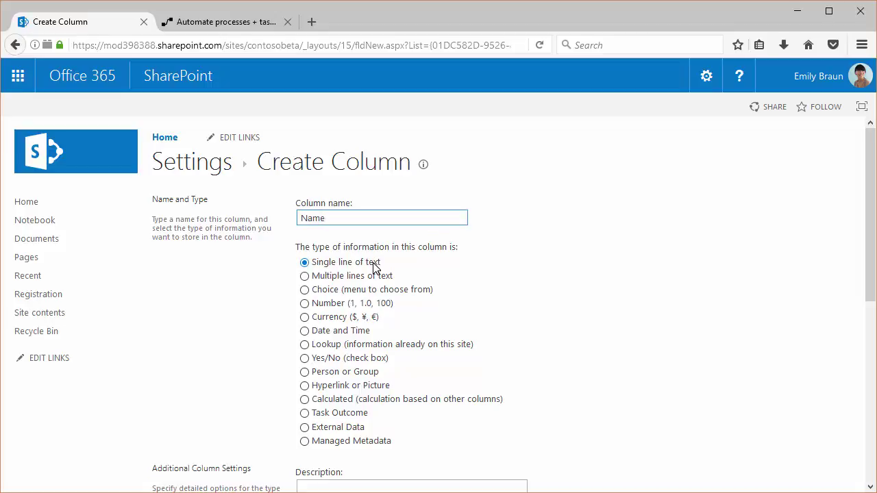
pyautogui.scroll(-5, 374, 268)
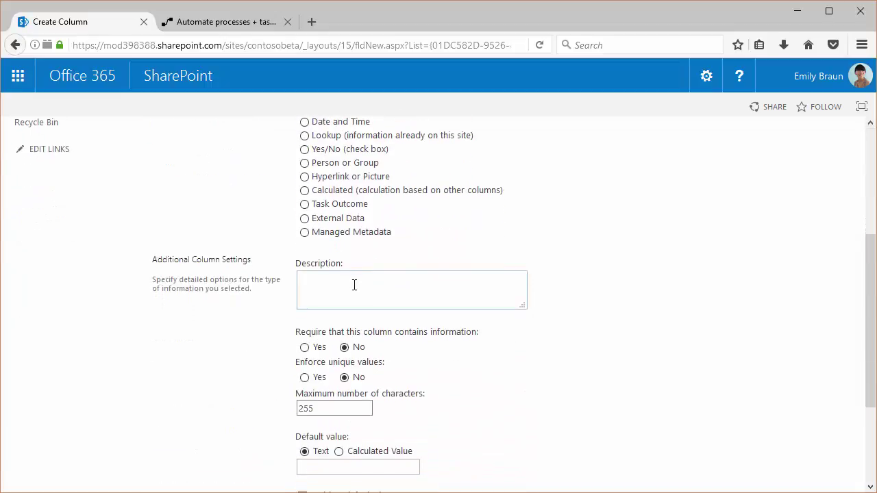
pyautogui.write('What is your name?')
pyautogui.click(304, 348)
pyautogui.scroll(-3, 479, 327)
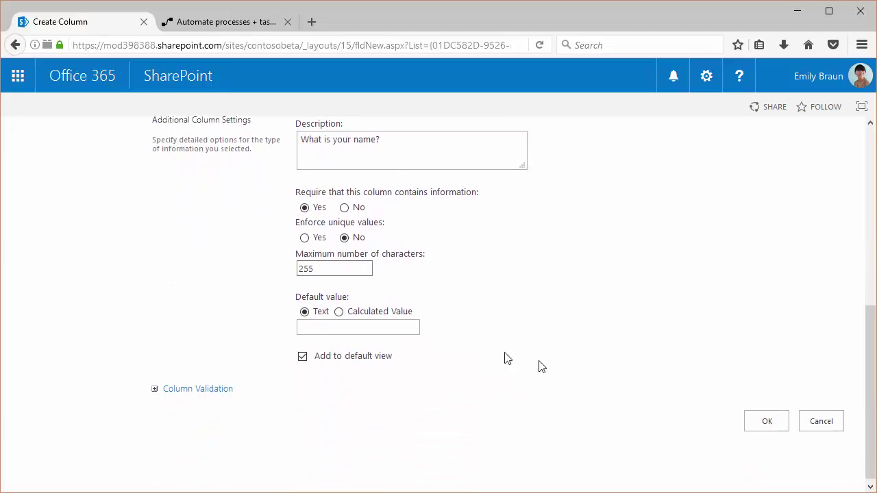
pyautogui.click(763, 419)
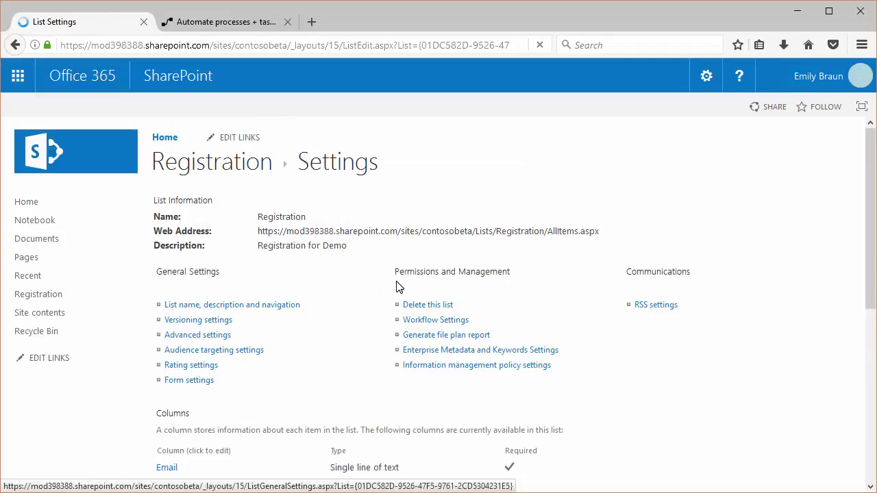
# - Create an optional text column 'Phone Number' with description 'What is your Phone Number?'
pyautogui.scroll(-5, 401, 284)
pyautogui.click(199, 299)
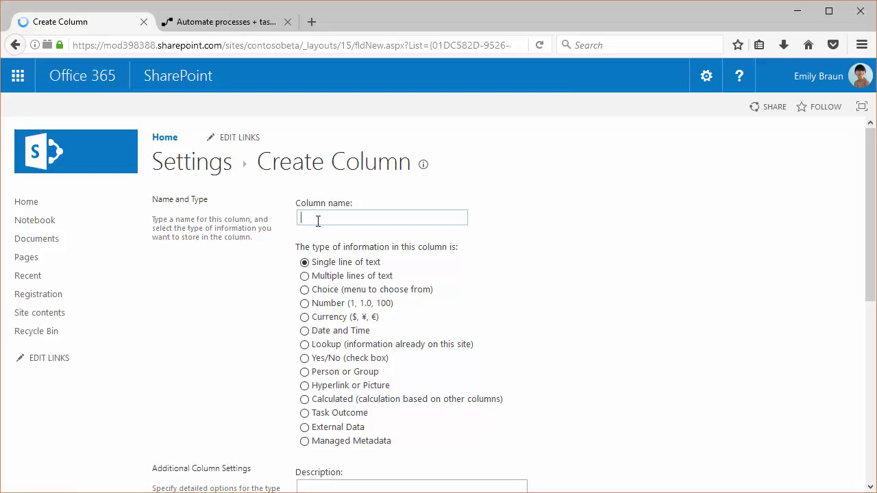
pyautogui.write('Phone Number')
pyautogui.scroll(-3, 415, 280)
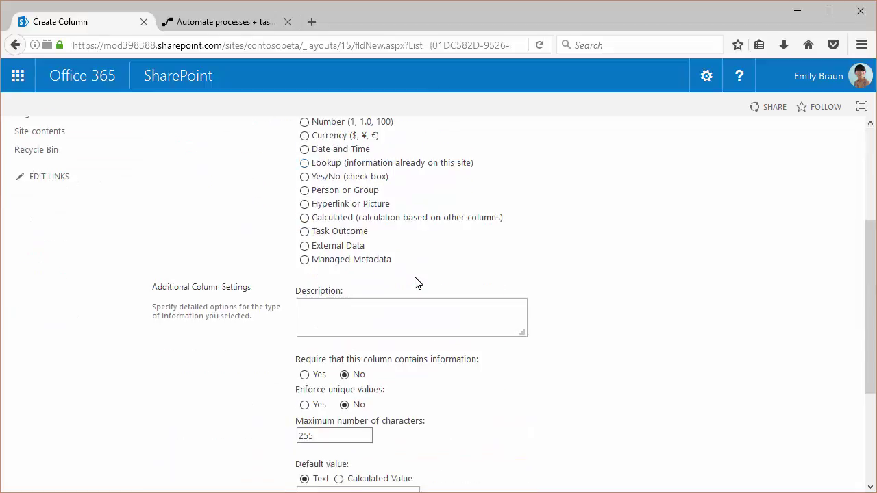
pyautogui.click(344, 288)
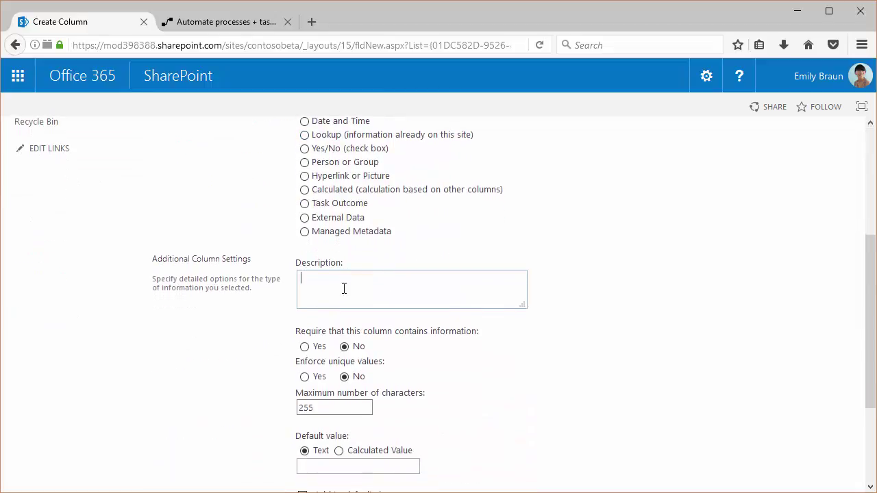
pyautogui.write('What is your Phone Number?')
pyautogui.scroll(-1, 350, 293)
pyautogui.scroll(-4, 353, 300)
pyautogui.click(756, 417)
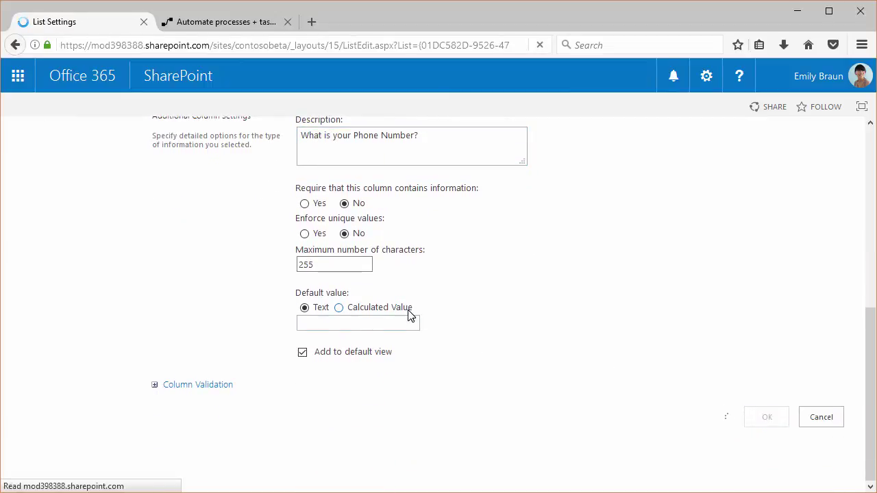
# - Create a required text column 'Company' with description 'Which company do you work for?'
pyautogui.scroll(-5, 256, 401)
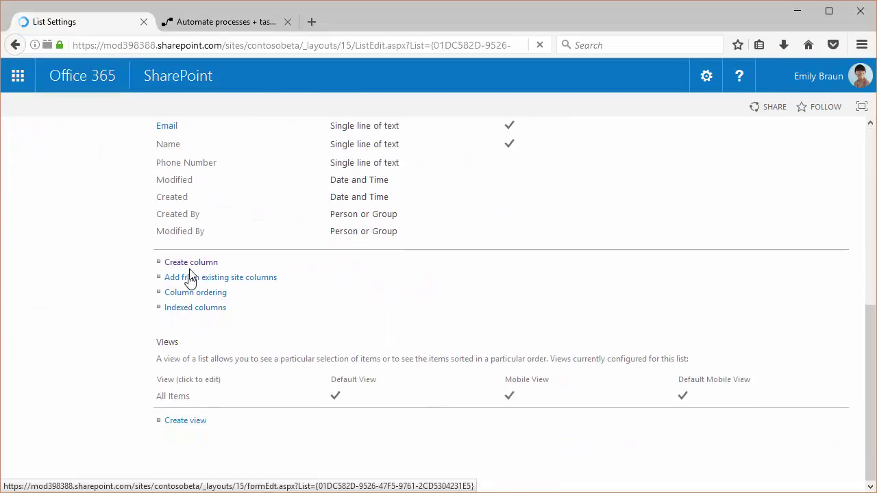
pyautogui.click(191, 263)
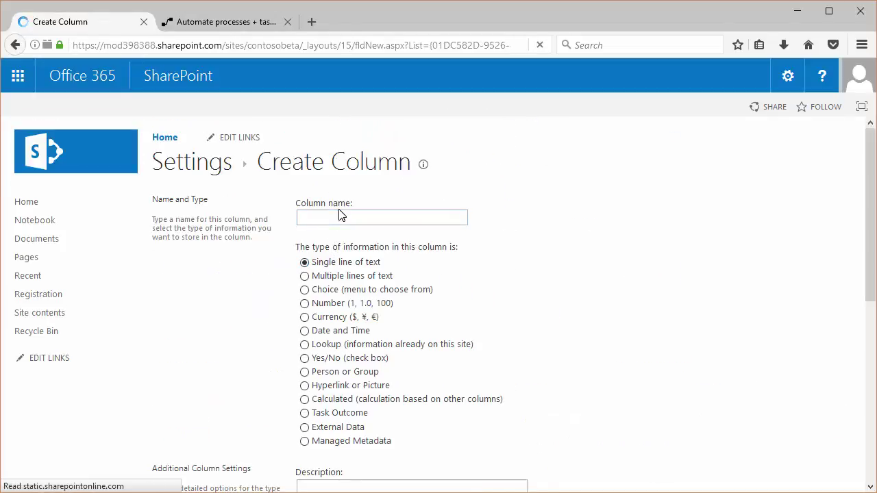
pyautogui.click(335, 219)
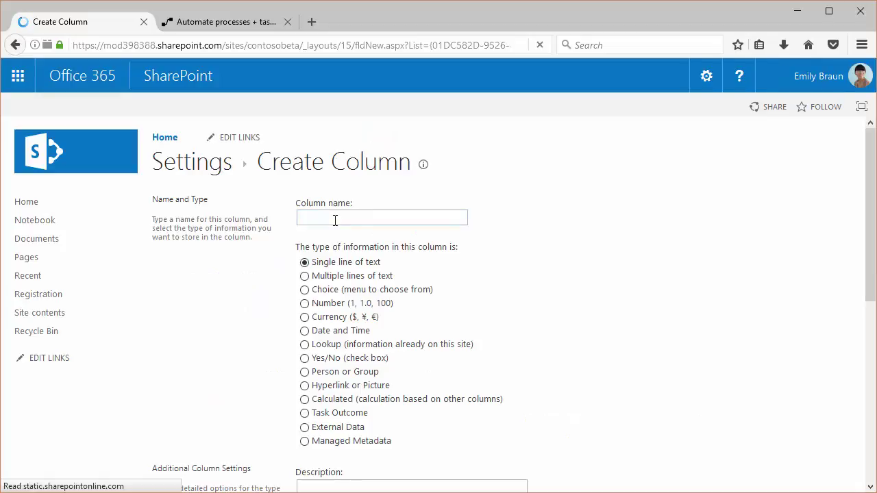
pyautogui.write('Company')
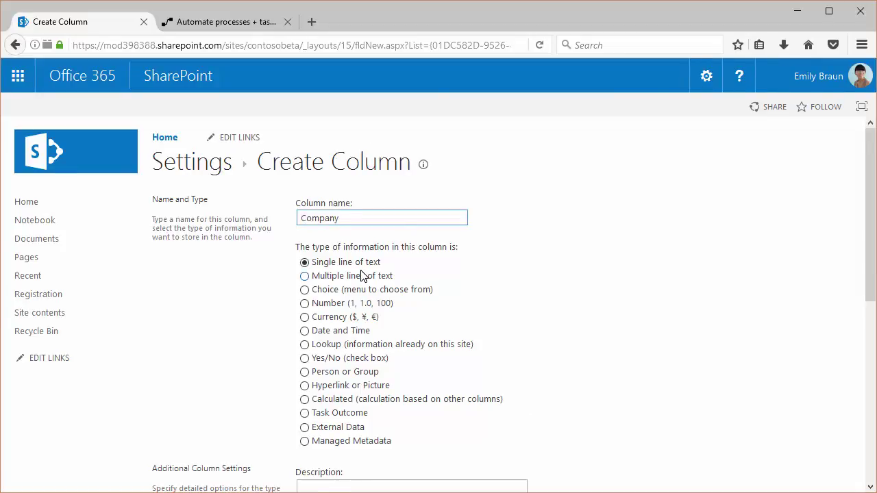
pyautogui.scroll(-3, 363, 276)
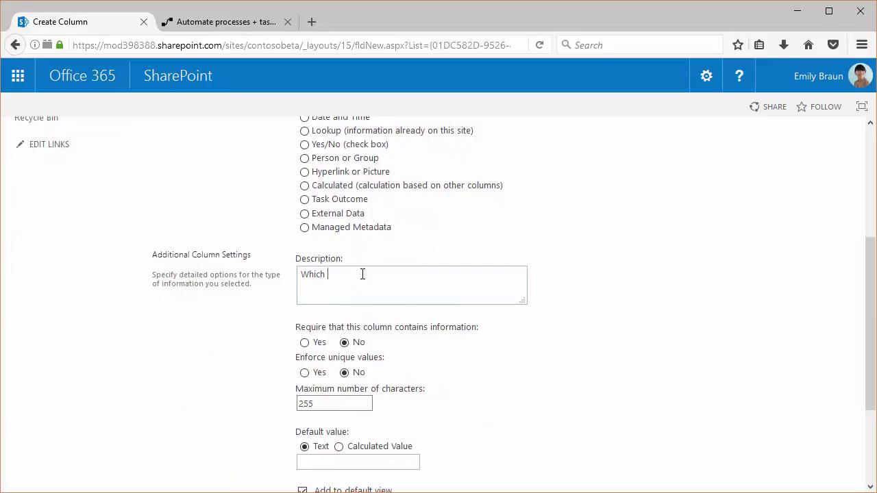
pyautogui.write('company do you work for?')
pyautogui.scroll(-2, 373, 274)
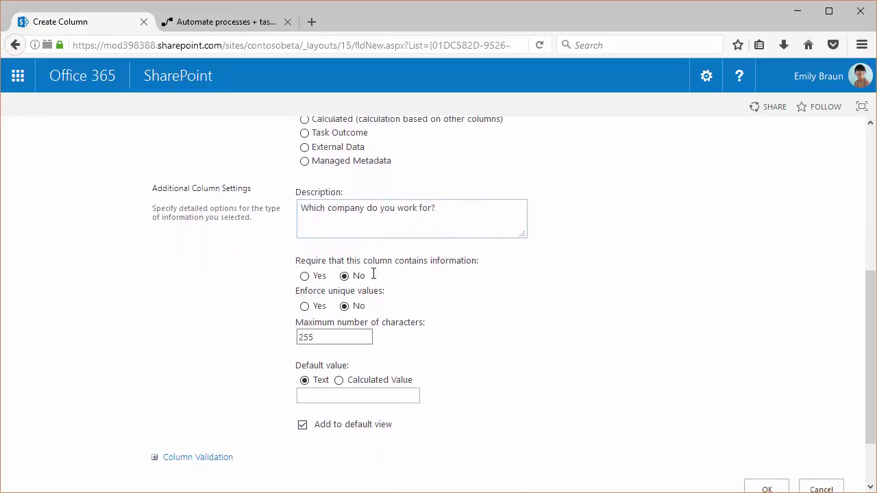
pyautogui.click(304, 274)
pyautogui.scroll(-2, 555, 340)
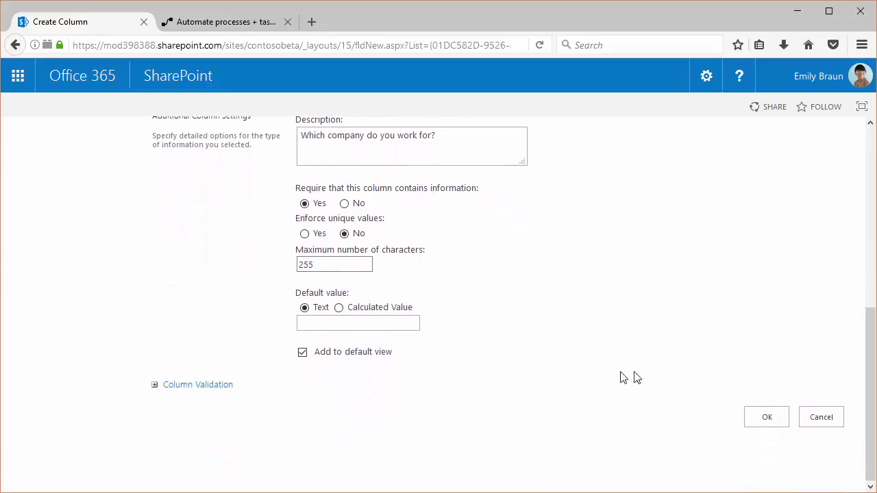
pyautogui.click(764, 417)
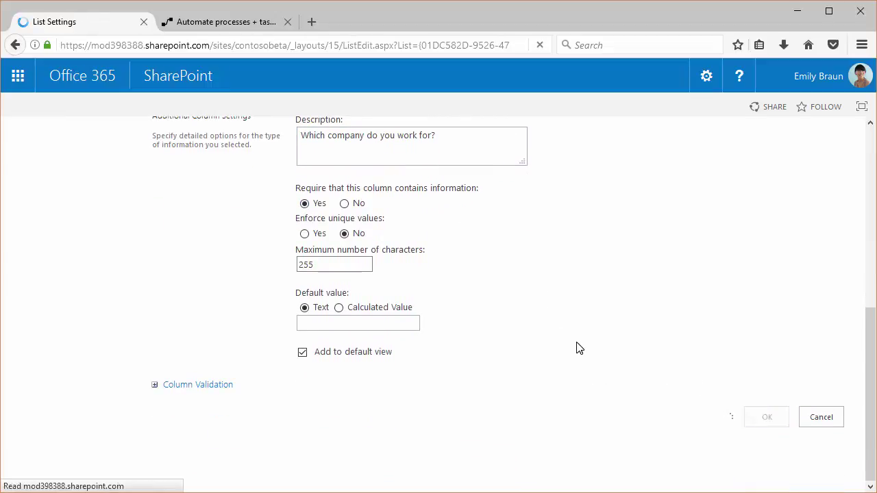
# - Create an optional text column 'Job Title' with description 'What is your Current Job Title?'
pyautogui.scroll(-8, 184, 328)
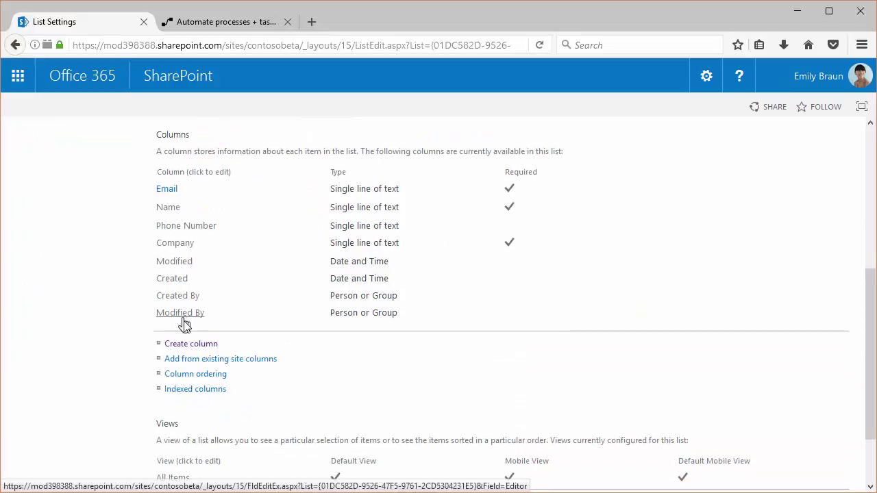
pyautogui.click(186, 343)
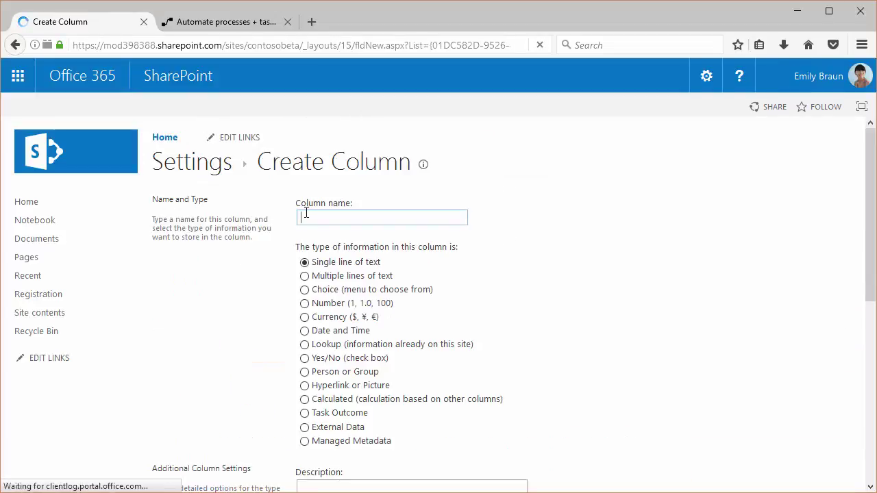
pyautogui.write('J')
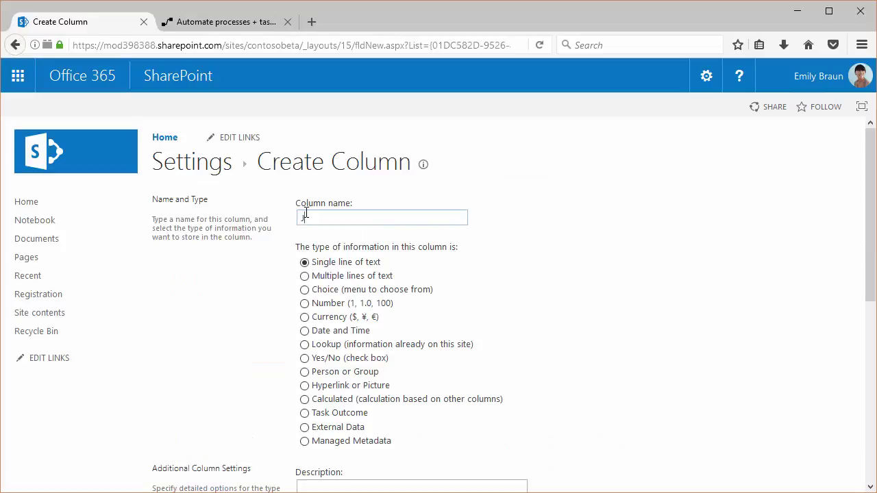
pyautogui.write('ob Title')
pyautogui.scroll(-5, 344, 322)
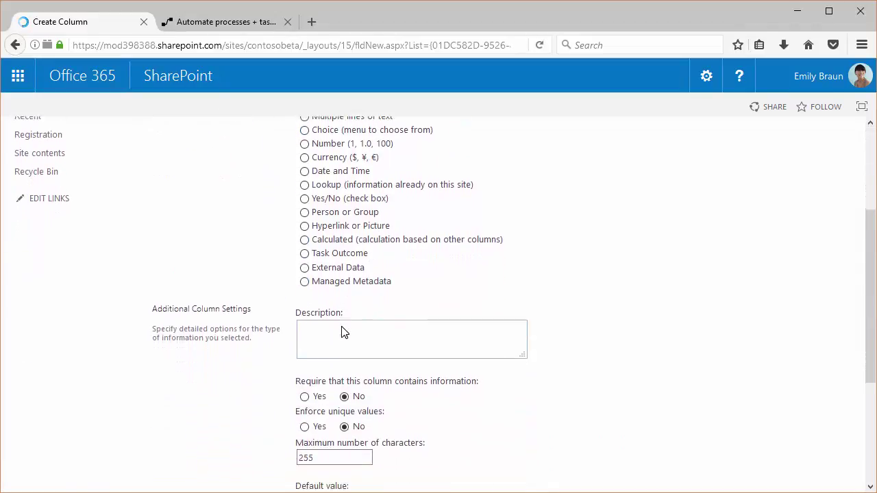
pyautogui.scroll(-3, 344, 332)
pyautogui.click(326, 213)
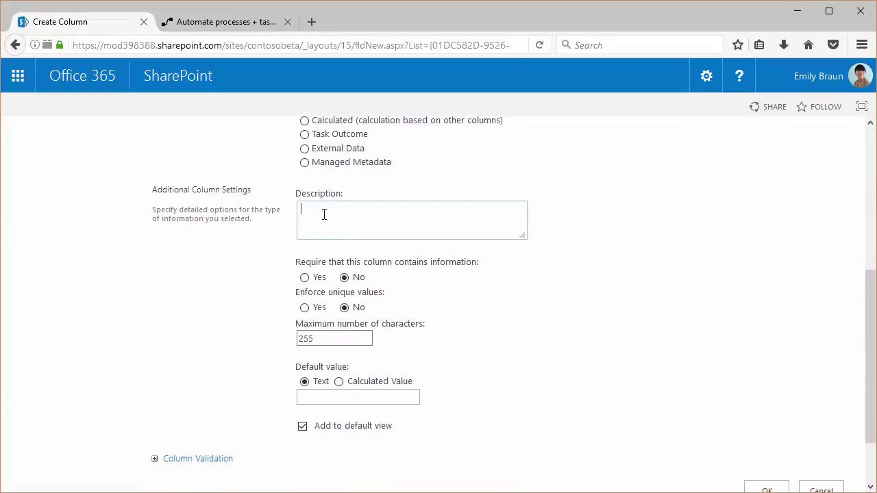
pyautogui.write('Wh')
pyautogui.scroll(-2, 356, 309)
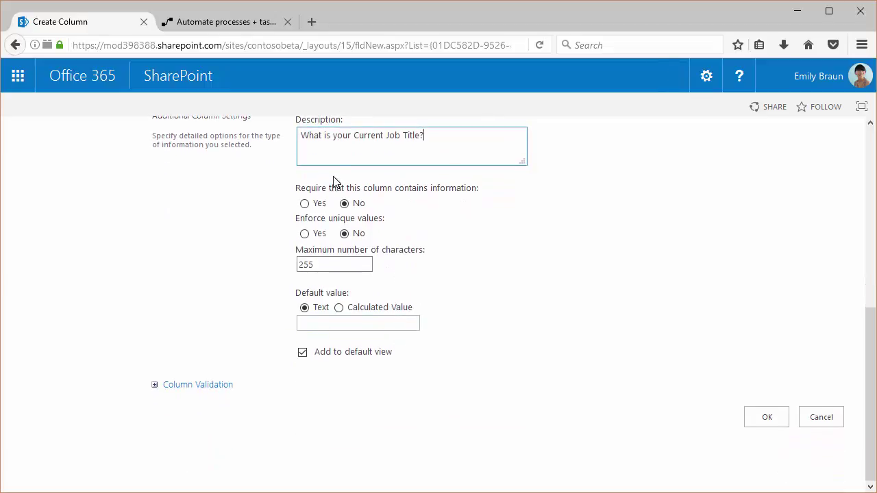
pyautogui.click(766, 419)
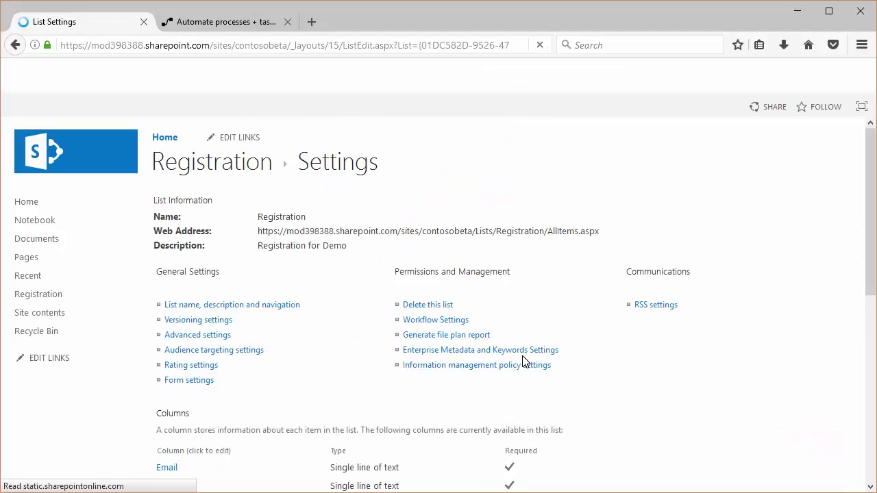
# - Create a required text column 'Country' with description 'Which country are you from?'
pyautogui.scroll(-6, 470, 338)
pyautogui.click(171, 404)
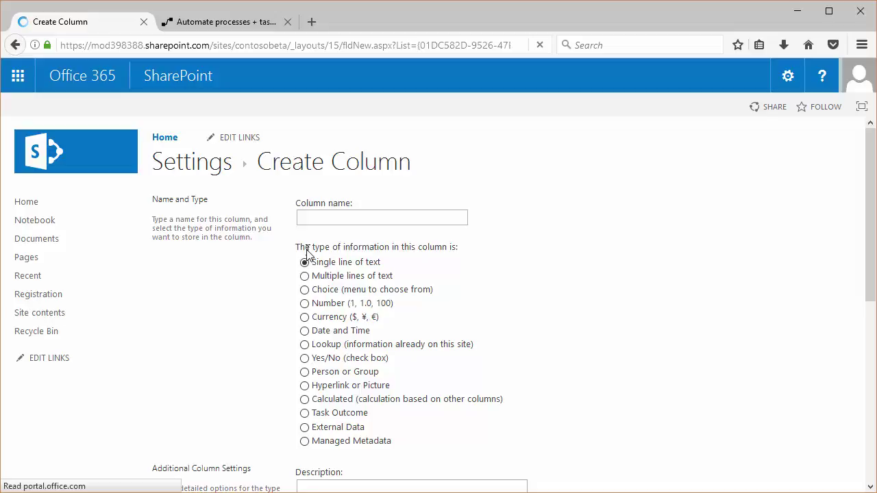
pyautogui.write('Country')
pyautogui.scroll(-5, 311, 223)
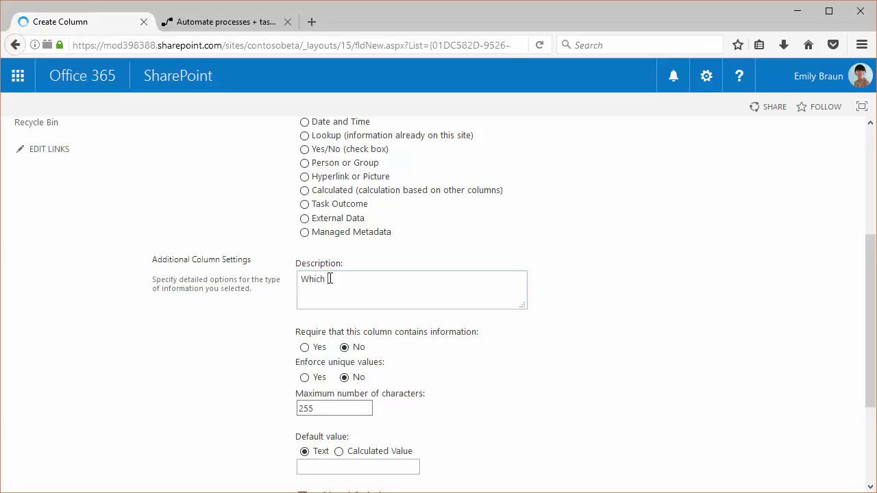
pyautogui.write('you form?')
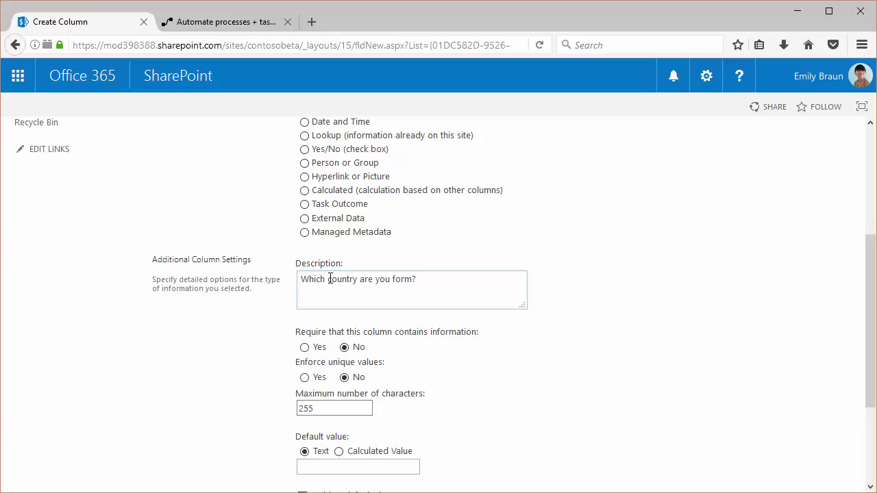
pyautogui.press('BackSpace')
pyautogui.press('BackSpace')
pyautogui.write('ro')
pyautogui.press('BackSpace')
pyautogui.scroll(-3, 330, 279)
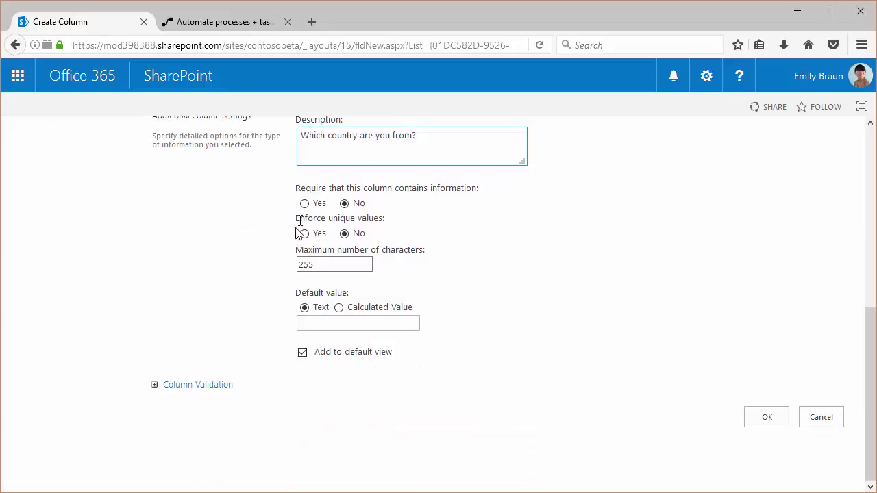
pyautogui.click(317, 209)
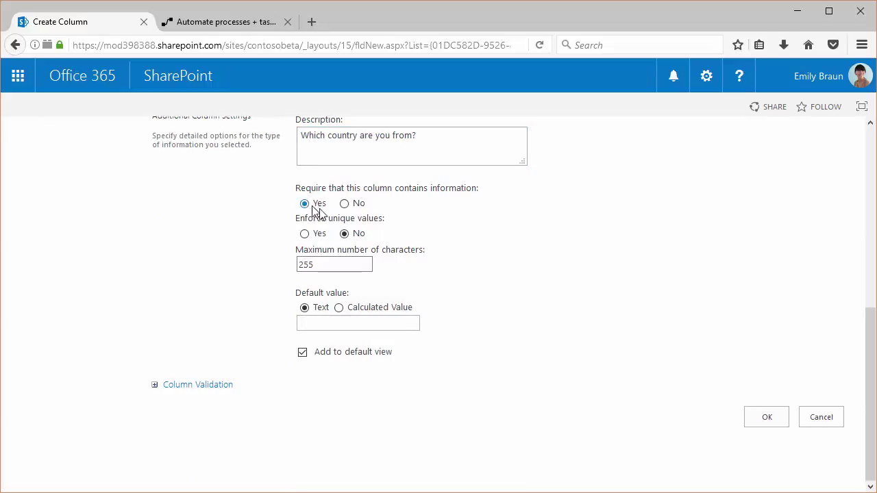
pyautogui.click(757, 417)
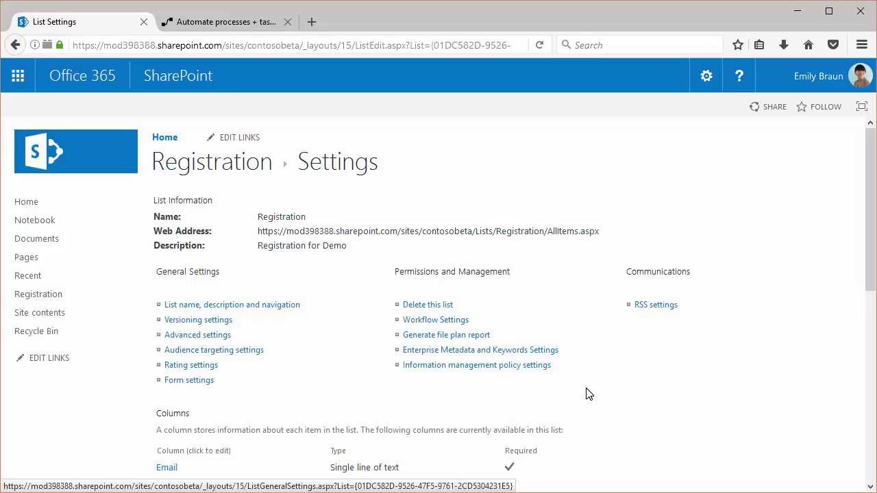
# - Create an optional text column 'City' with description 'Which city do you belong to?'
pyautogui.scroll(-6, 586, 395)
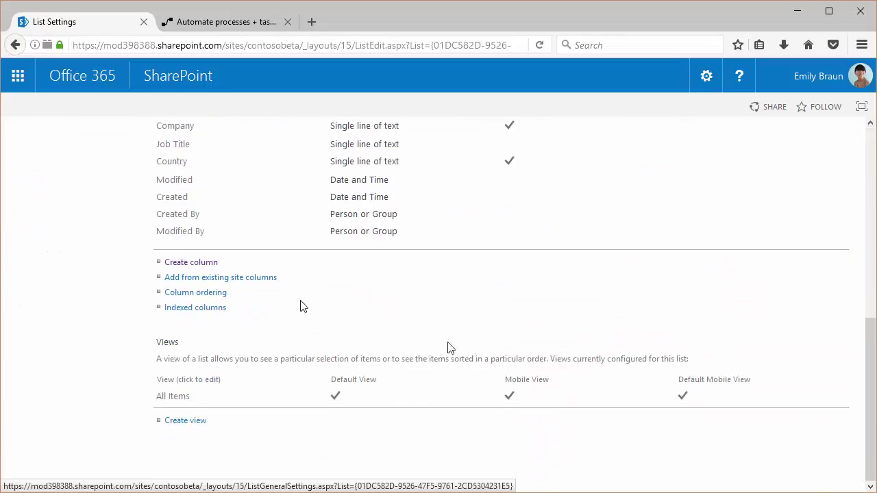
pyautogui.click(189, 264)
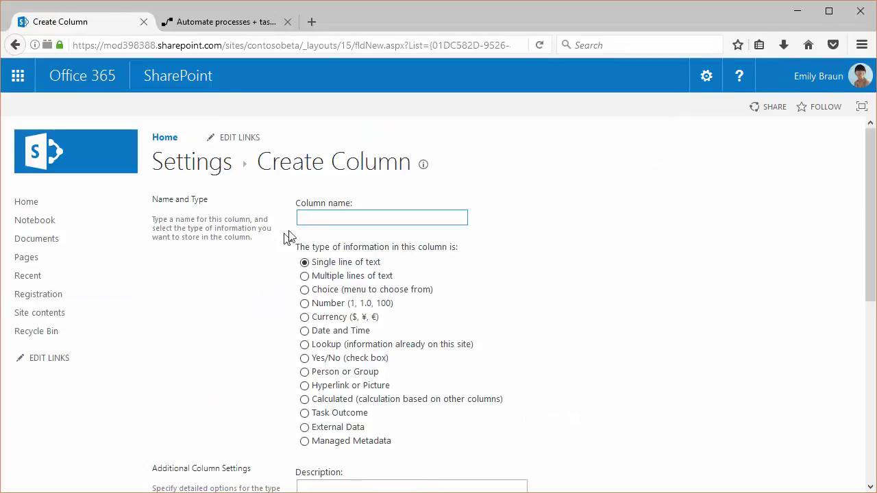
pyautogui.click(314, 218)
pyautogui.write('C')
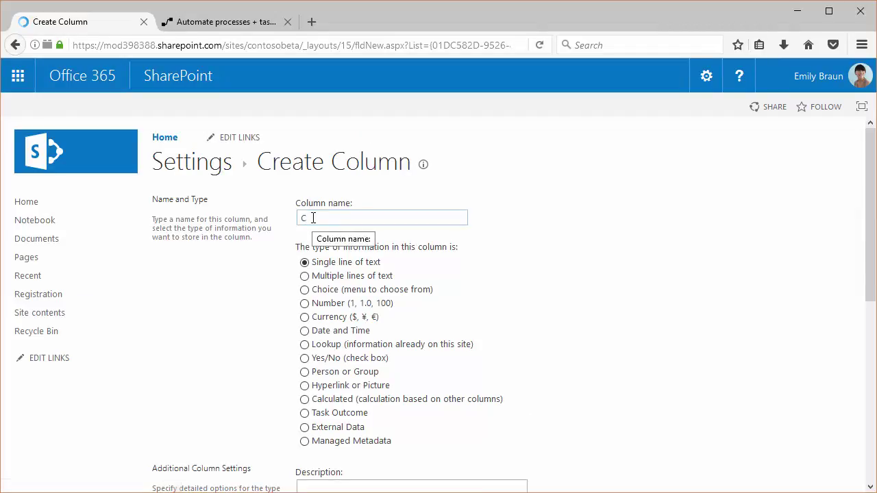
pyautogui.write('ity')
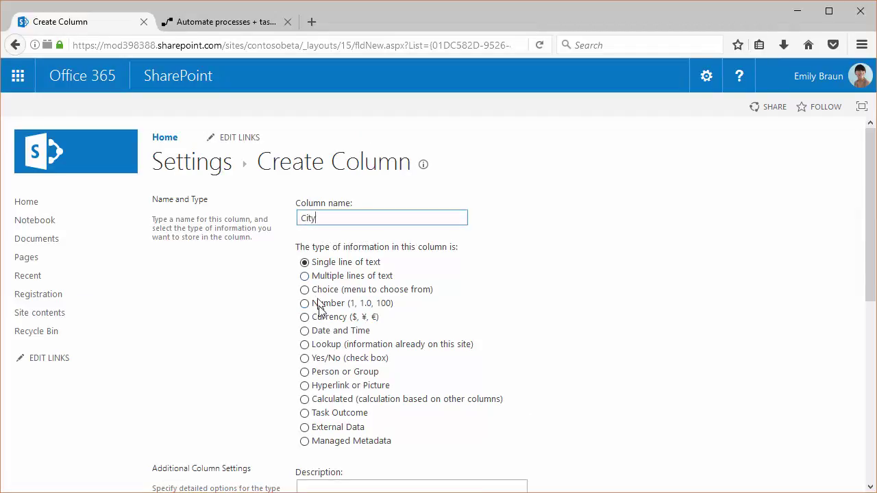
pyautogui.scroll(-3, 319, 313)
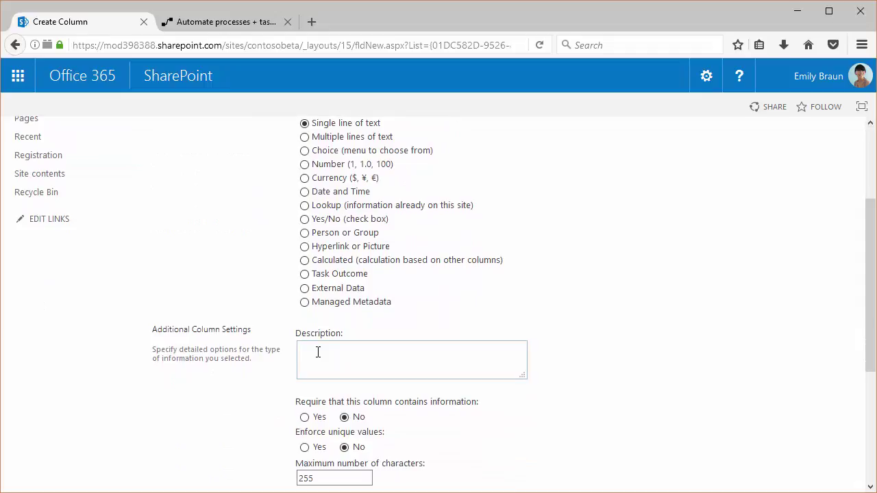
pyautogui.click(318, 352)
pyautogui.write('Which city do you belong to?')
pyautogui.scroll(-3, 350, 354)
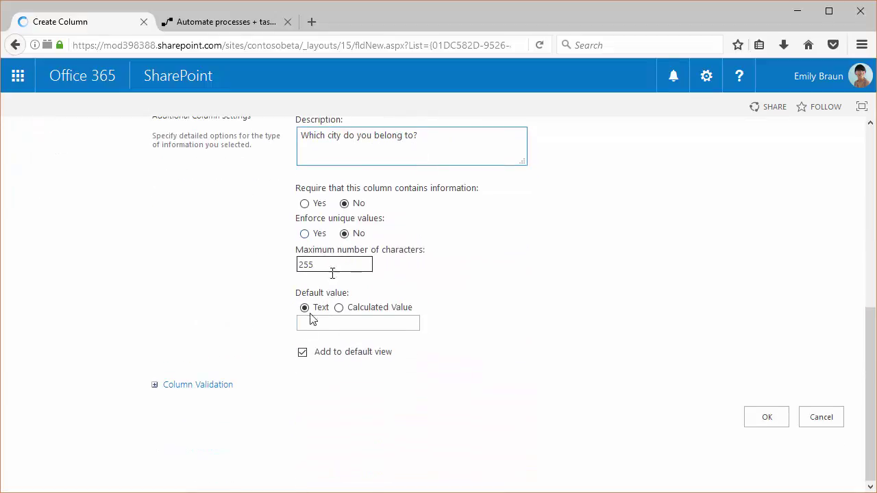
pyautogui.click(765, 419)
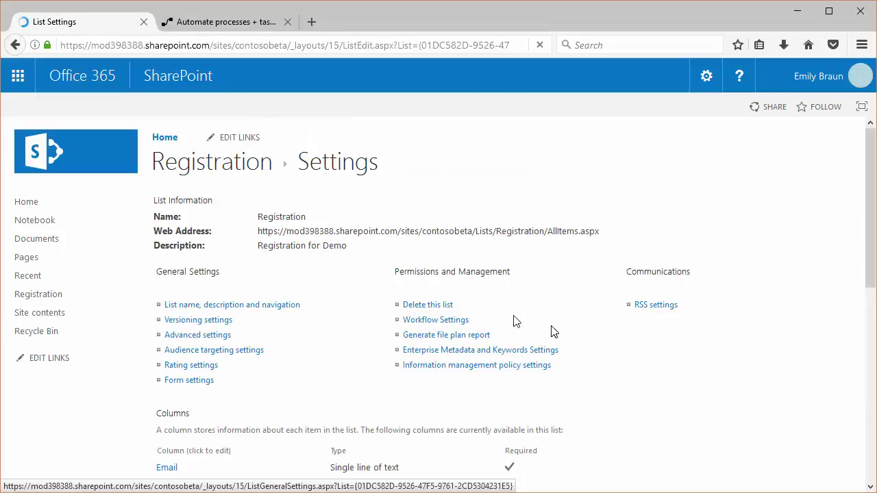
pyautogui.scroll(-6, 175, 364)
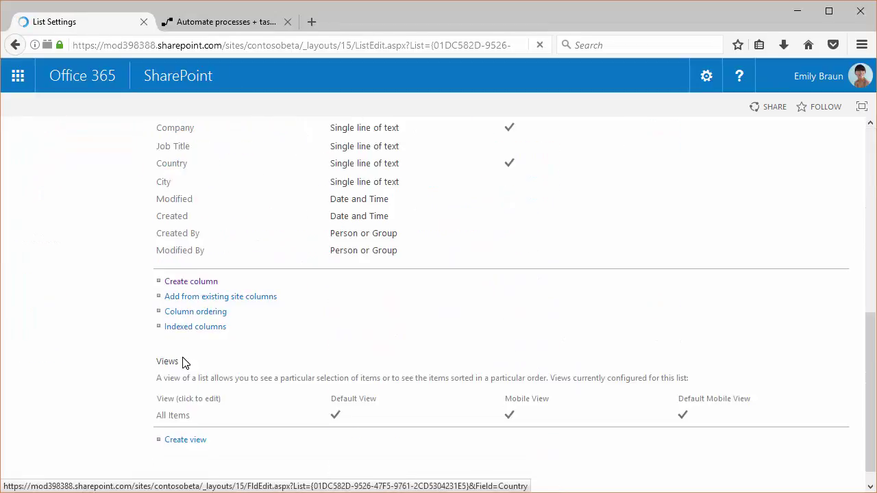
# - Start a new column named 'Terms & Conditions'
pyautogui.click(175, 262)
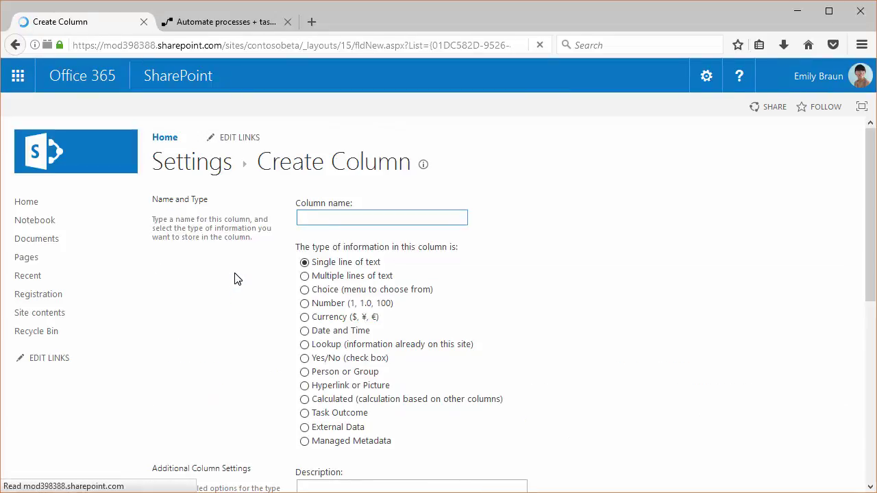
pyautogui.scroll(-2, 236, 279)
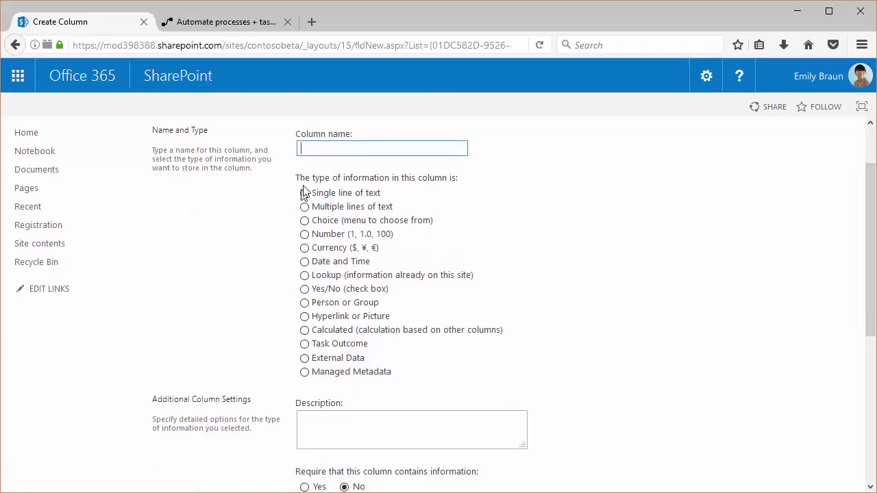
pyautogui.write('emp')
pyautogui.press('BackSpace')
pyautogui.write('rms')
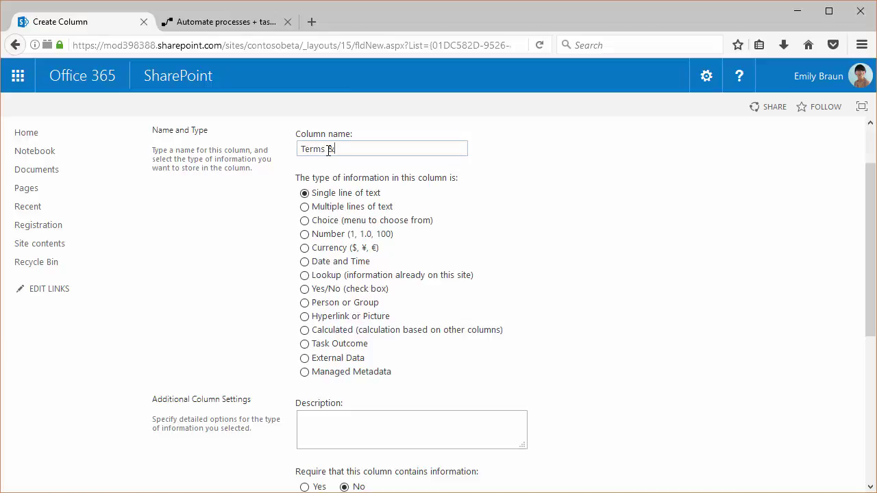
pyautogui.write(' & Conditions')
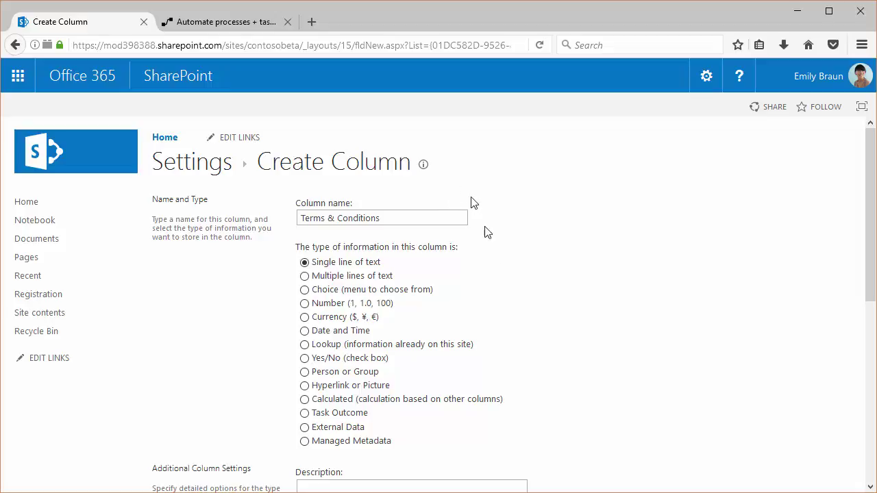
pyautogui.scroll(-3, 505, 283)
pyautogui.scroll(1, 508, 285)
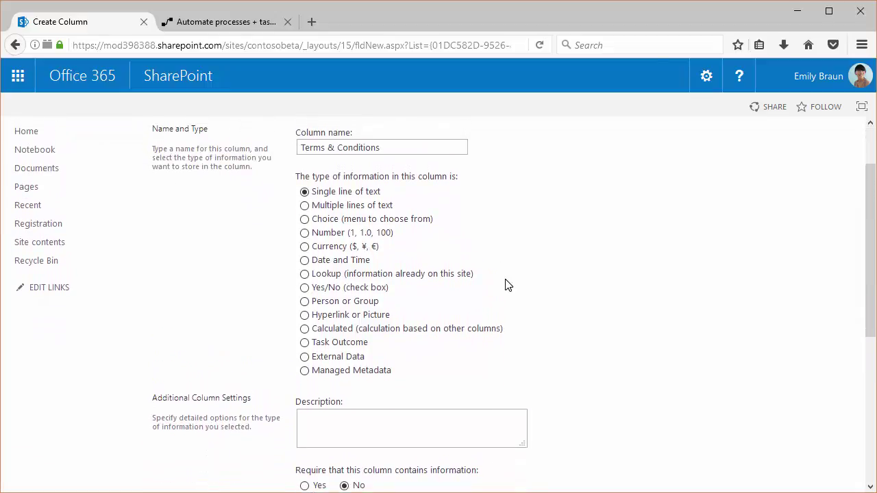
pyautogui.scroll(-1, 507, 285)
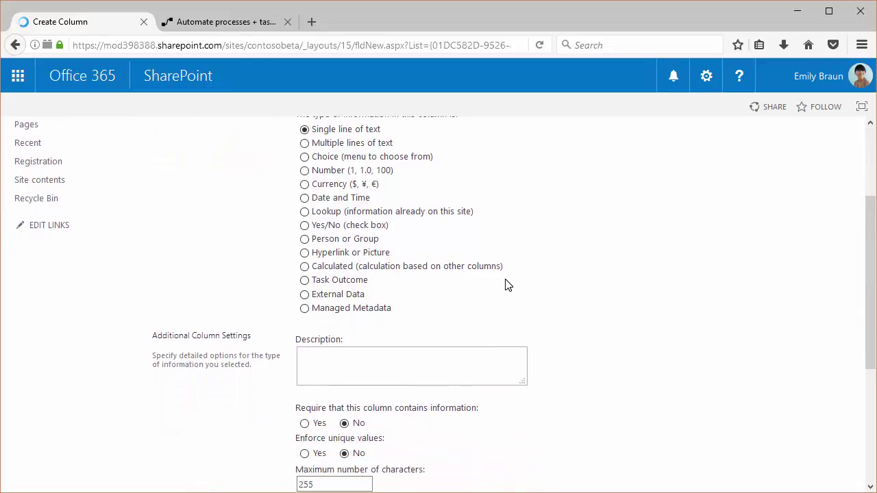
# - Describe it as 'Do you agree to our terms and conditions', make it required, and save
pyautogui.click(407, 351)
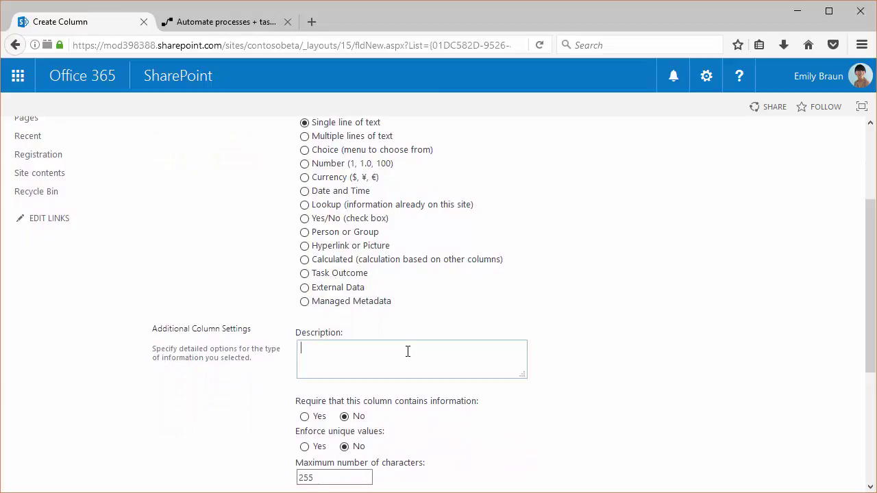
pyautogui.write('Do you agree with')
pyautogui.write('our terms and conditions?')
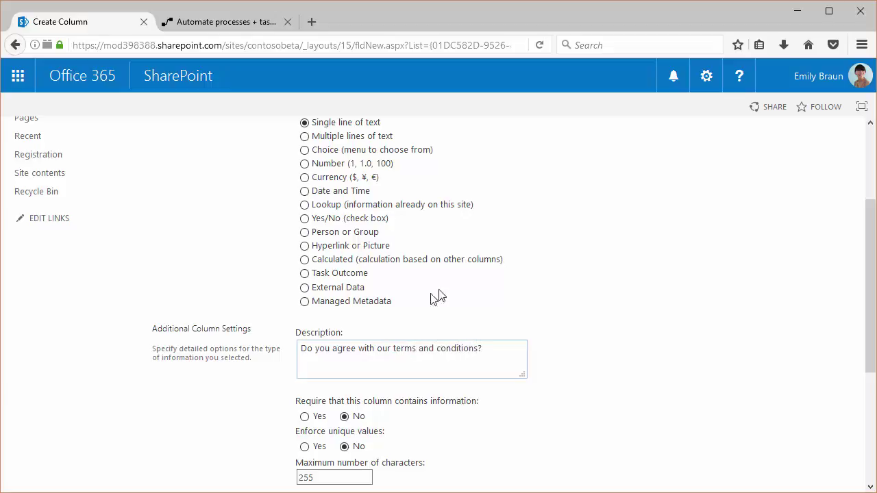
pyautogui.scroll(-3, 440, 294)
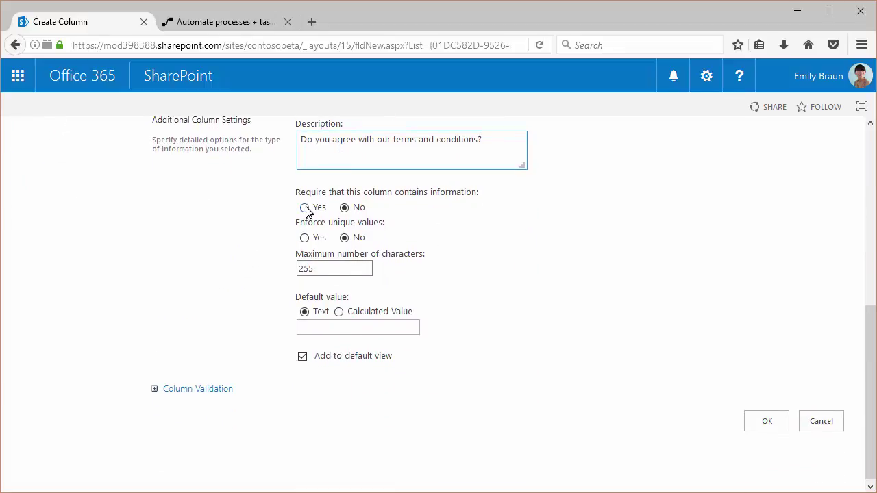
pyautogui.click(305, 207)
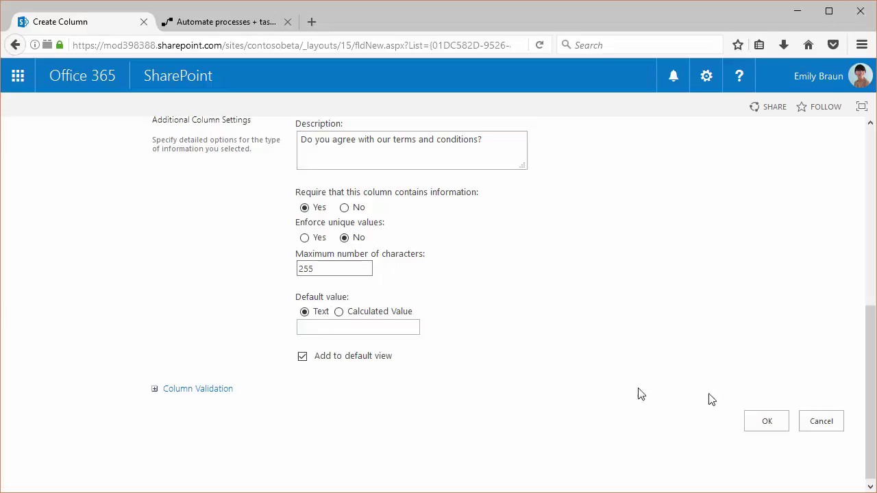
pyautogui.click(762, 423)
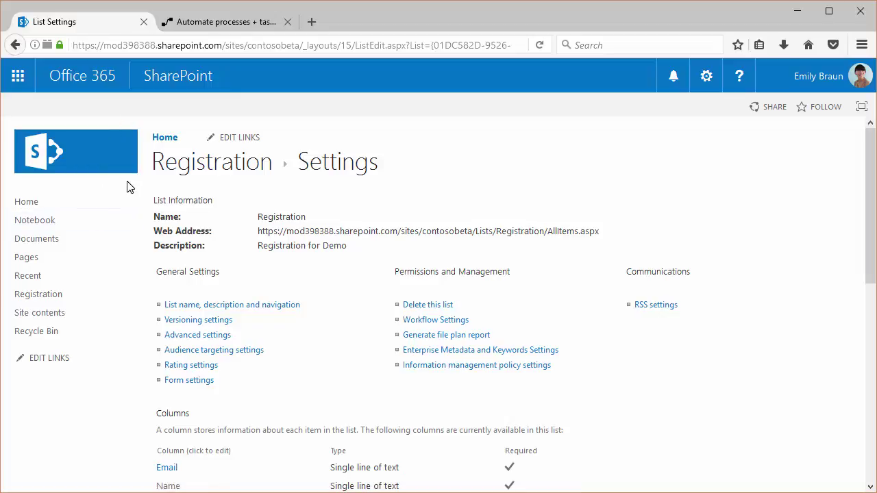
# - Go back to the empty Registration list and open its Flow dropdown
pyautogui.click(188, 176)
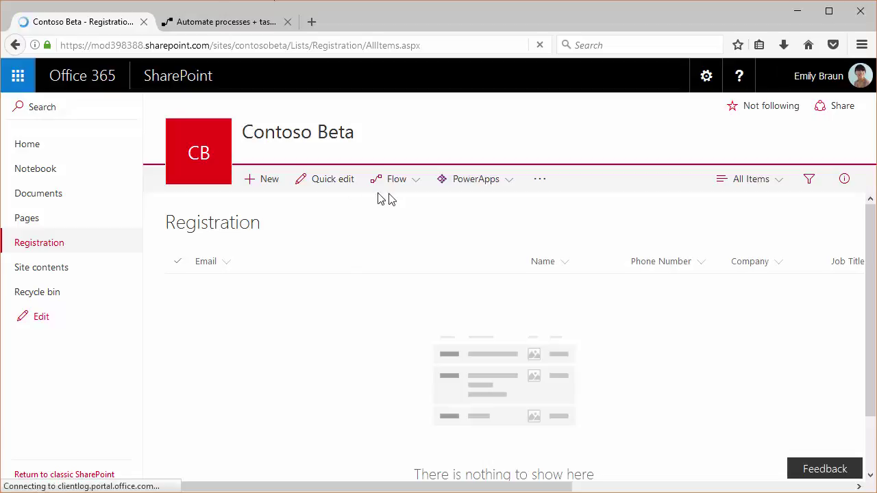
pyautogui.click(422, 188)
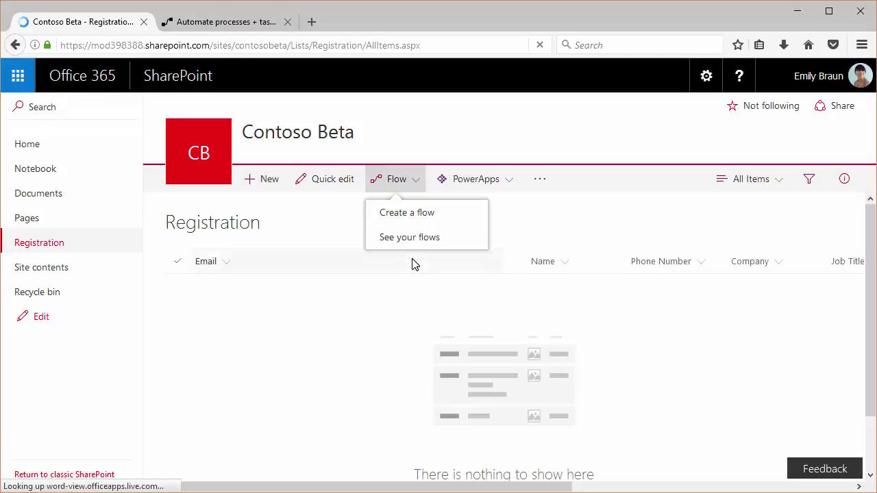
# - Sign in to Microsoft Flow in the second tab and view My flows
pyautogui.click(187, 25)
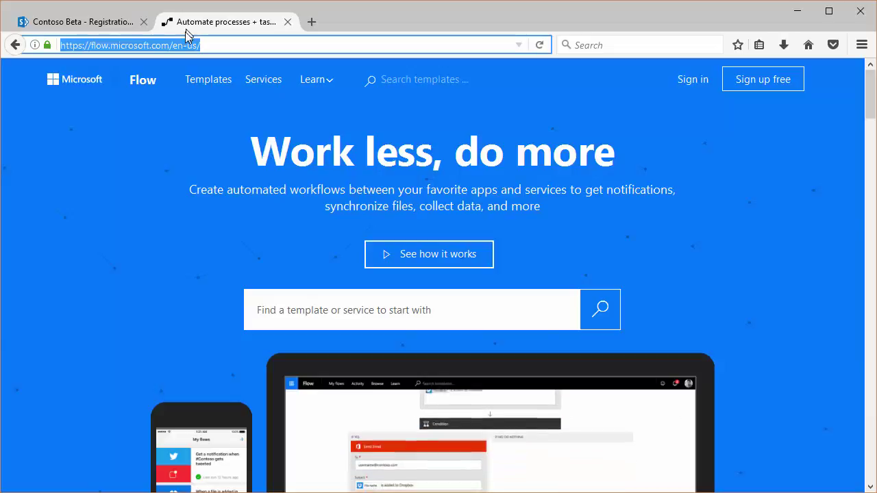
pyautogui.click(183, 45)
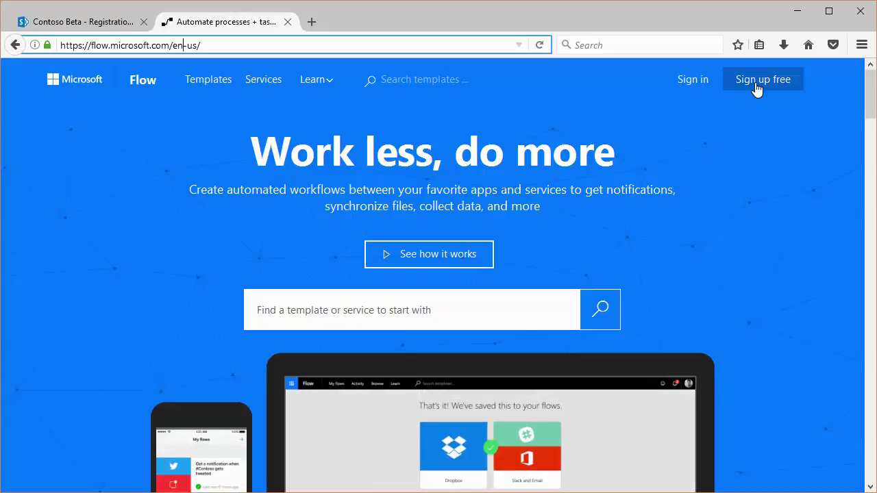
pyautogui.click(690, 80)
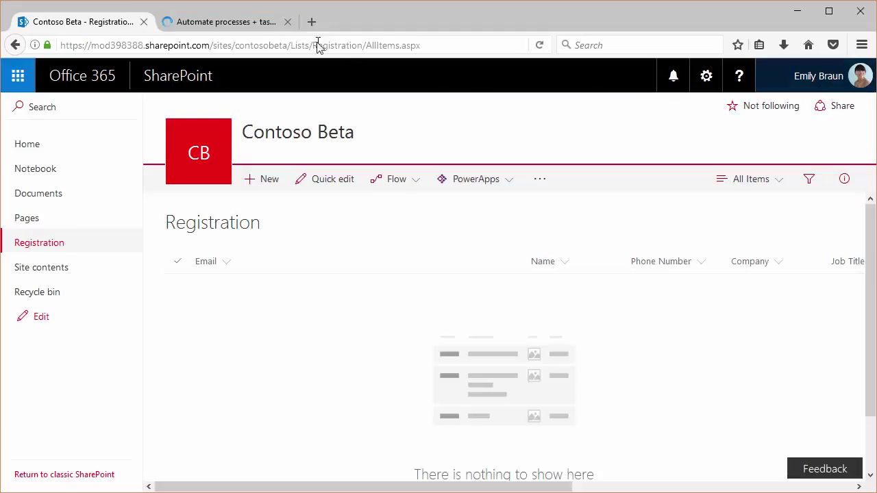
pyautogui.click(224, 24)
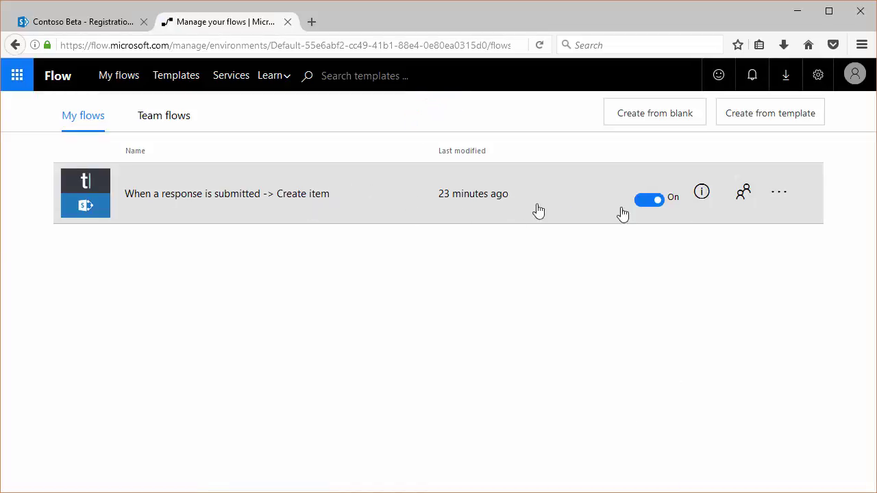
# - Delete the existing 'When a response is submitted -> Create item' flow
pyautogui.click(778, 196)
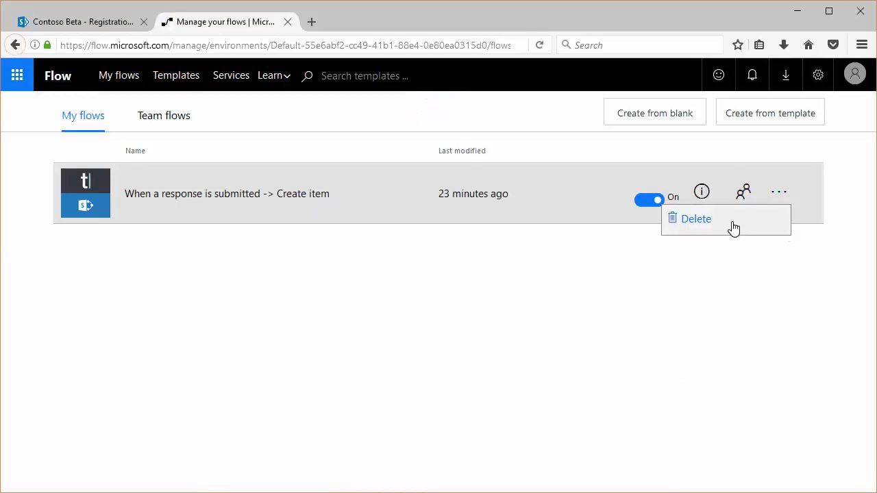
pyautogui.click(728, 224)
pyautogui.click(581, 254)
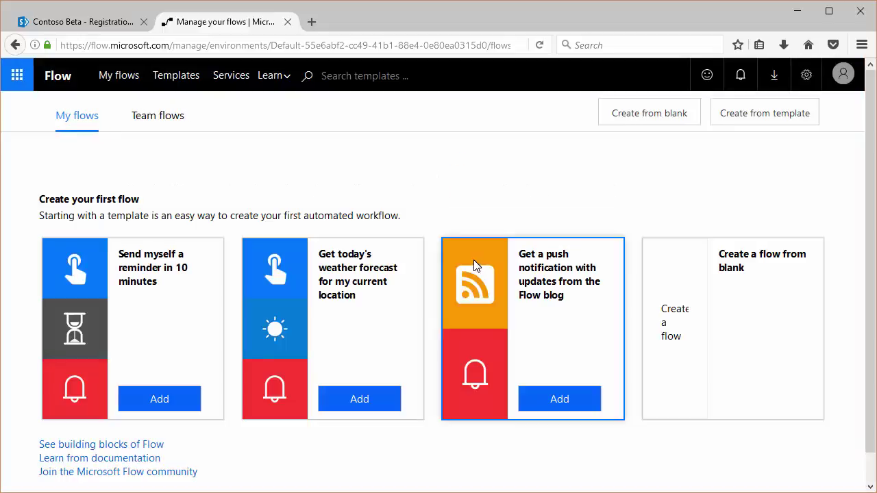
# - Create a blank flow triggered by Typeform's 'When a response is submitted'
pyautogui.click(691, 325)
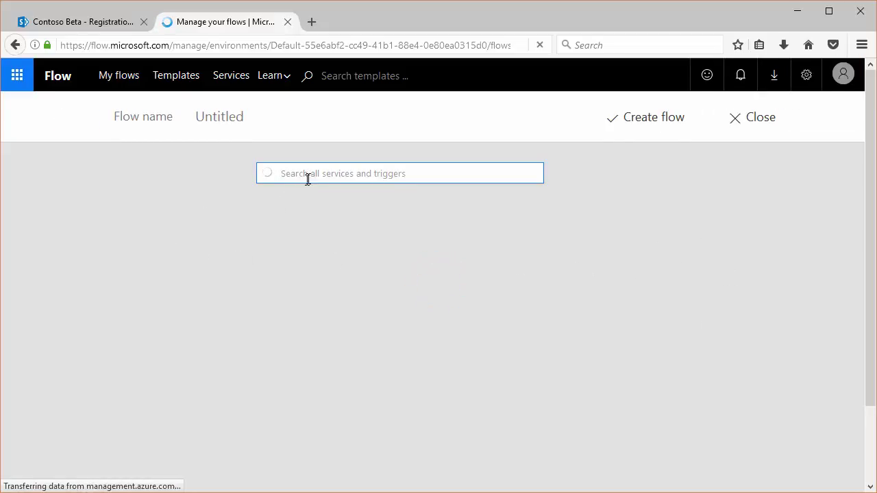
pyautogui.click(309, 175)
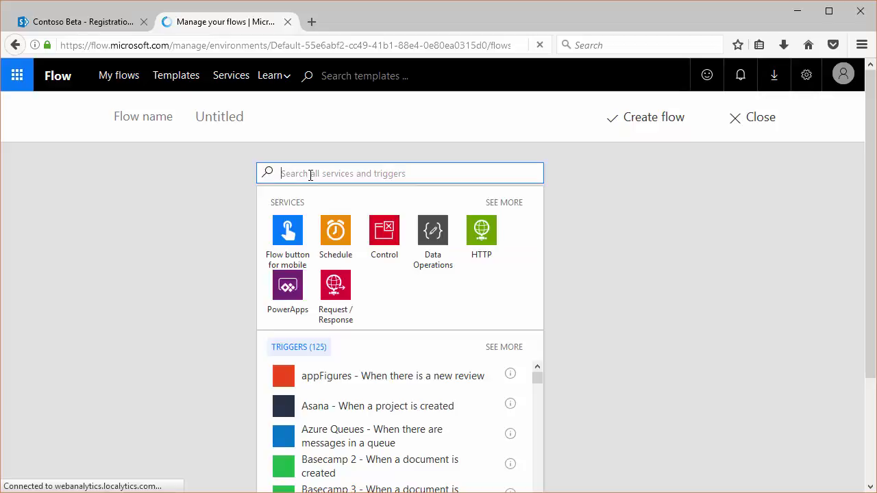
pyautogui.write('eform')
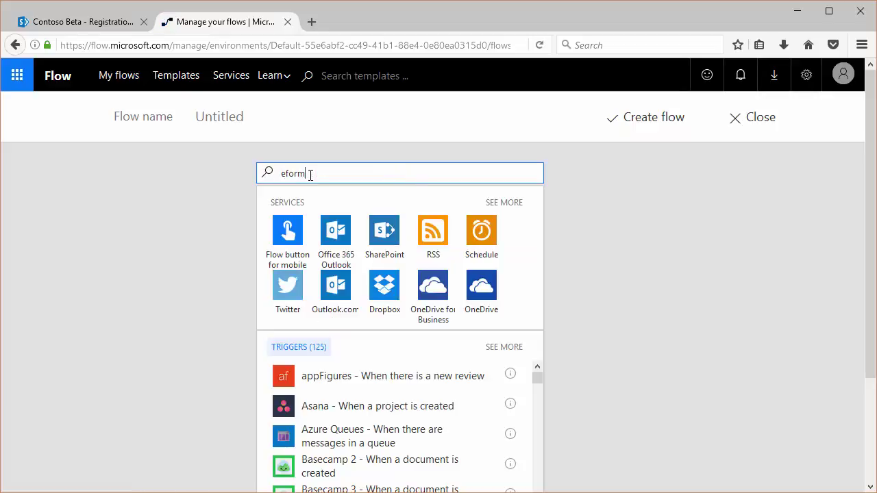
pyautogui.press('BackSpace')
pyautogui.press('BackSpace')
pyautogui.press('BackSpace')
pyautogui.press('BackSpace')
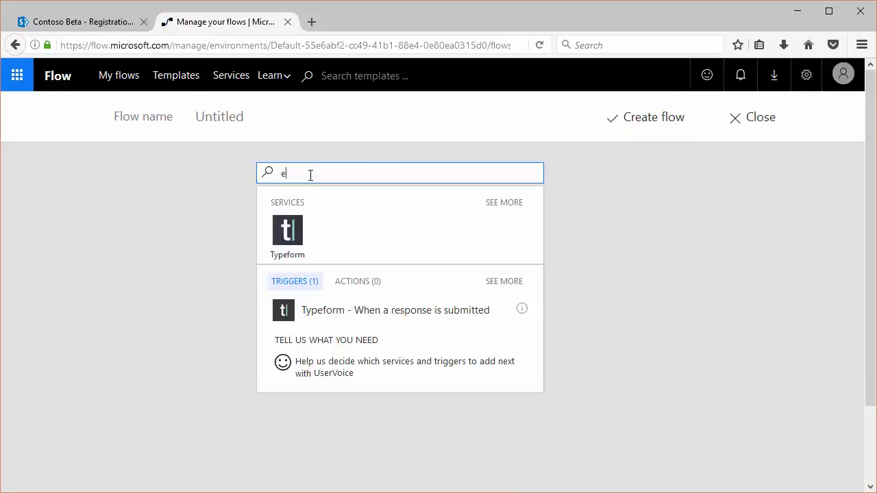
pyautogui.press('BackSpace')
pyautogui.write('pe')
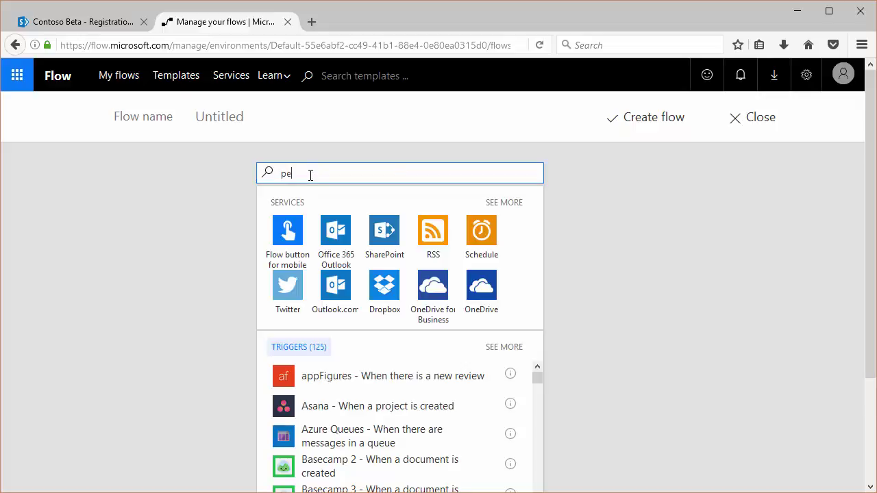
pyautogui.write('form')
pyautogui.press('BackSpace')
pyautogui.press('BackSpace')
pyautogui.press('BackSpace')
pyautogui.press('BackSpace')
pyautogui.press('BackSpace')
pyautogui.press('BackSpace')
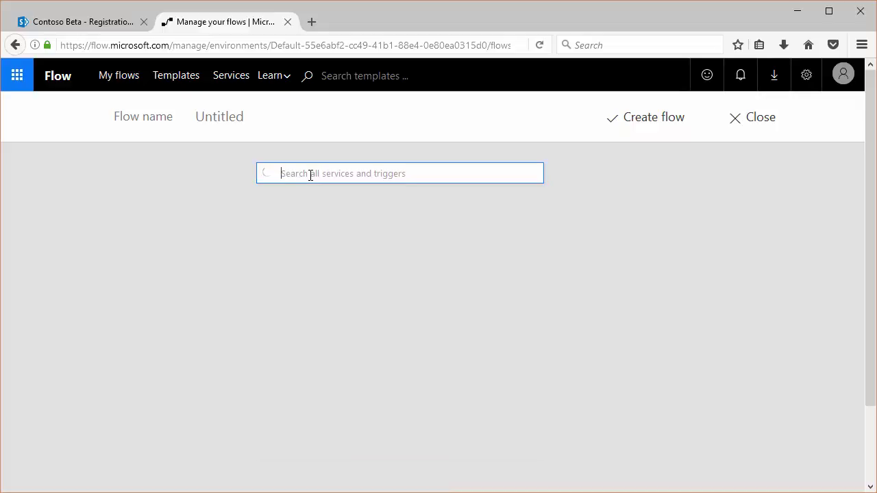
pyautogui.write('ypeform')
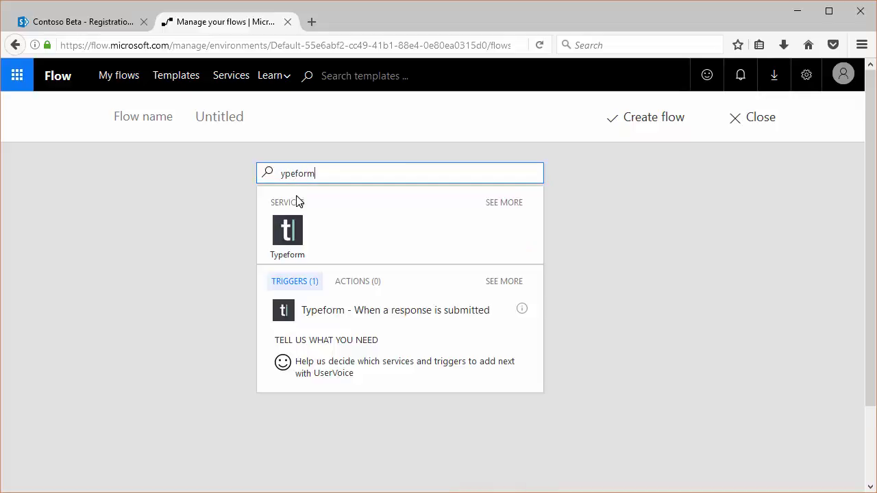
pyautogui.click(283, 233)
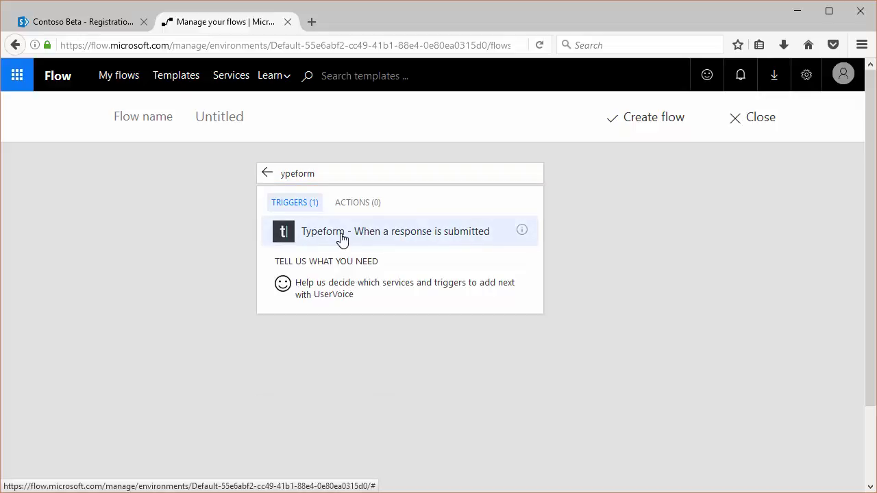
pyautogui.click(343, 233)
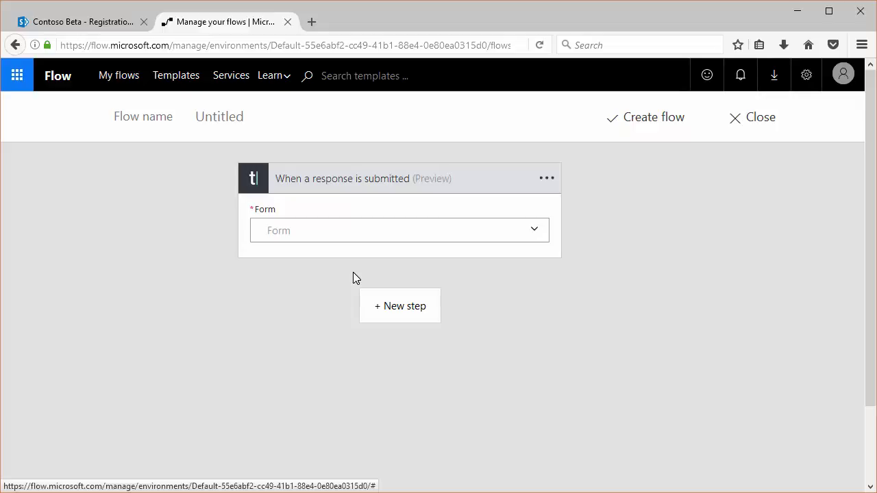
# - Set the trigger's Form to Registration Form and add a new step after it
pyautogui.click(533, 234)
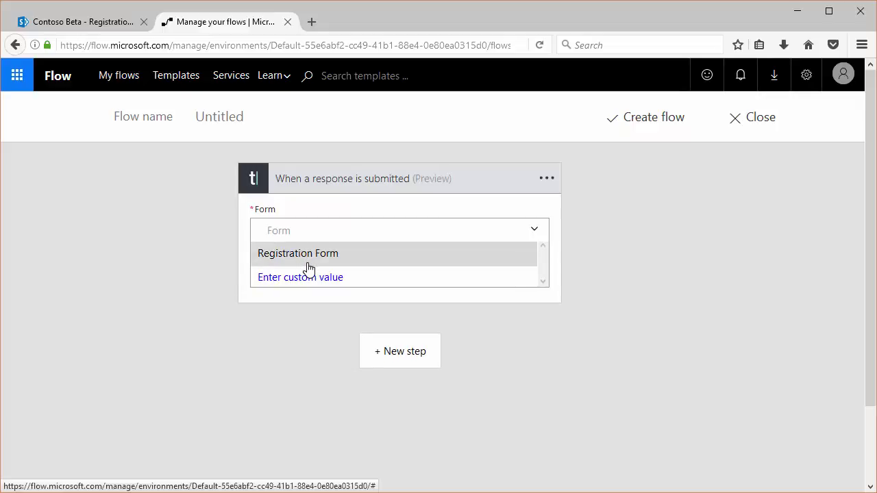
pyautogui.click(313, 261)
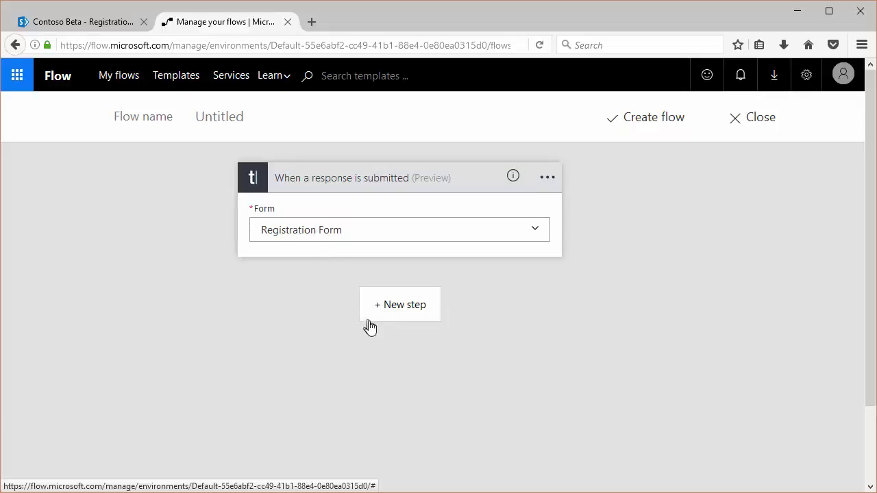
pyautogui.click(398, 306)
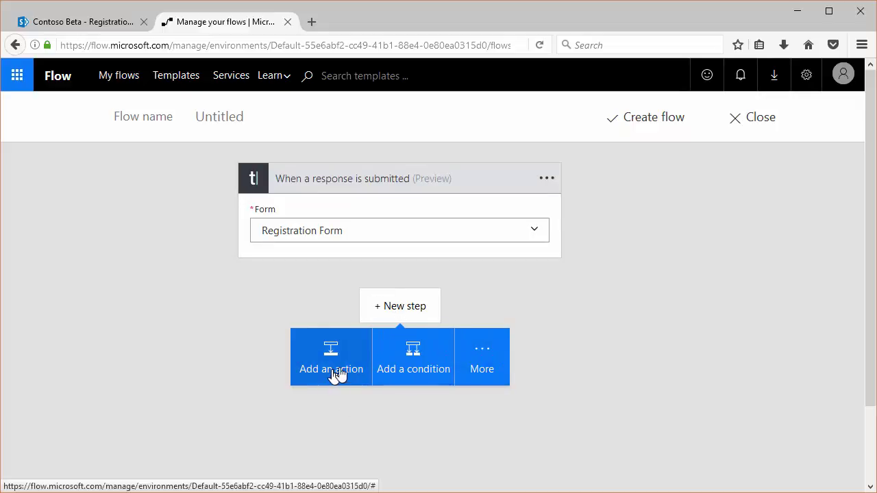
pyautogui.click(485, 359)
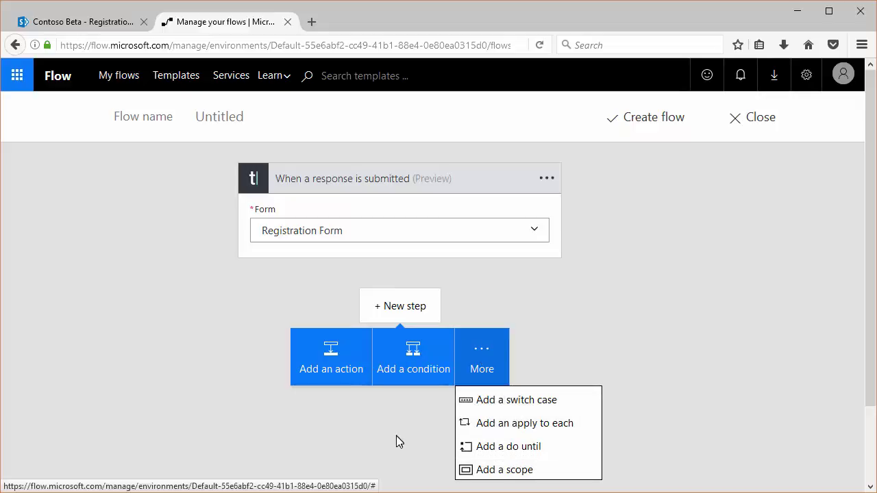
# - Add the 'SharePoint - Create item' action after the Typeform trigger
pyautogui.click(333, 378)
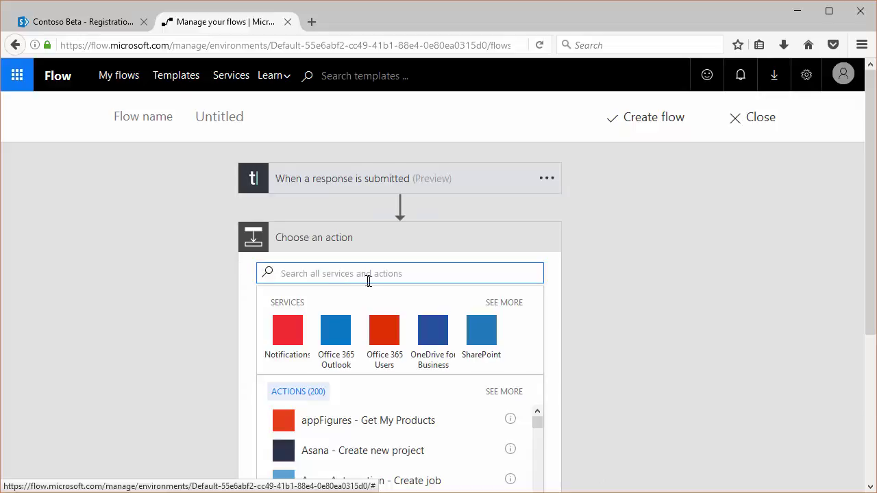
pyautogui.click(487, 338)
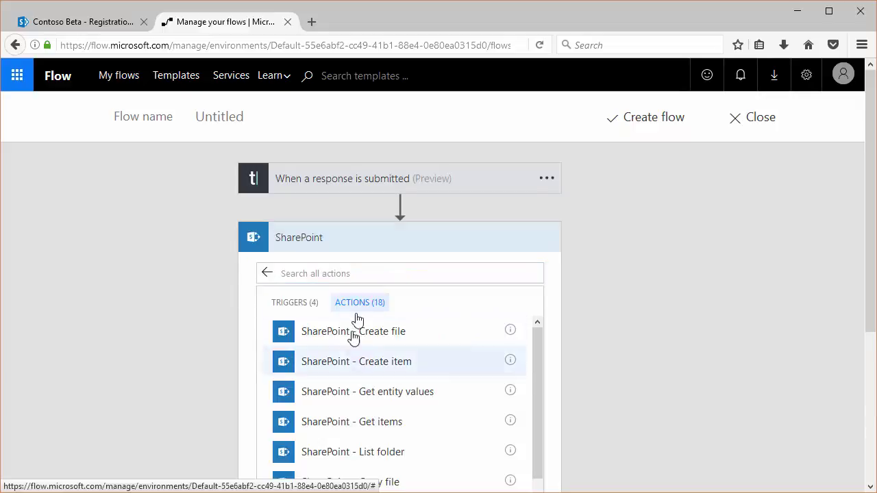
pyautogui.click(379, 362)
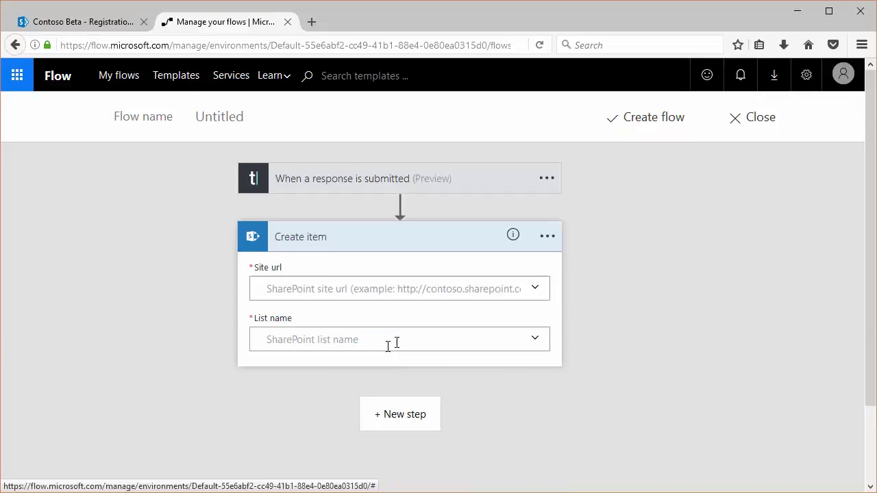
pyautogui.click(535, 341)
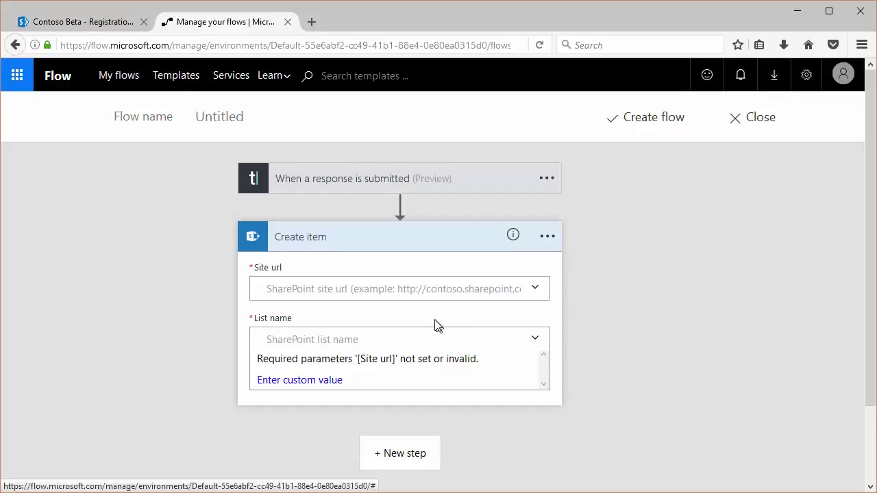
# - Copy the Registration list's address up to /sites/contosobeta from the address bar
pyautogui.click(220, 244)
pyautogui.click(101, 24)
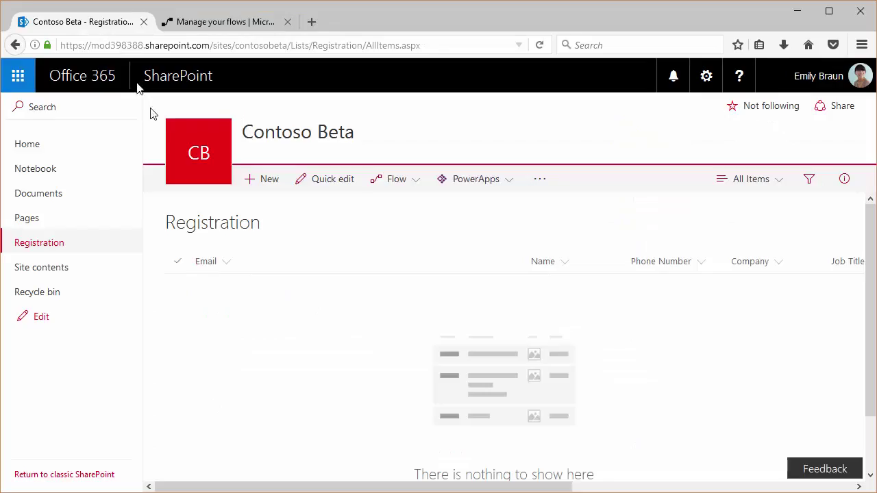
pyautogui.click(205, 45)
pyautogui.click(235, 46)
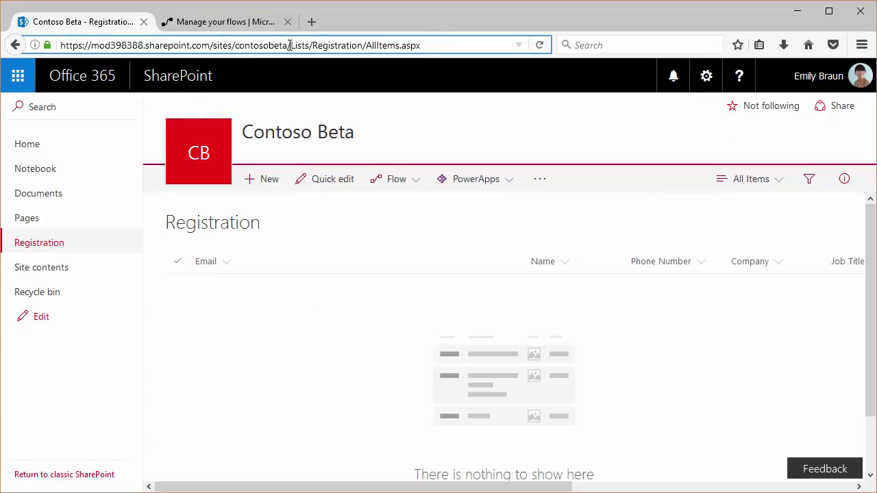
pyautogui.moveTo(288, 45); pyautogui.dragTo(23, 49)
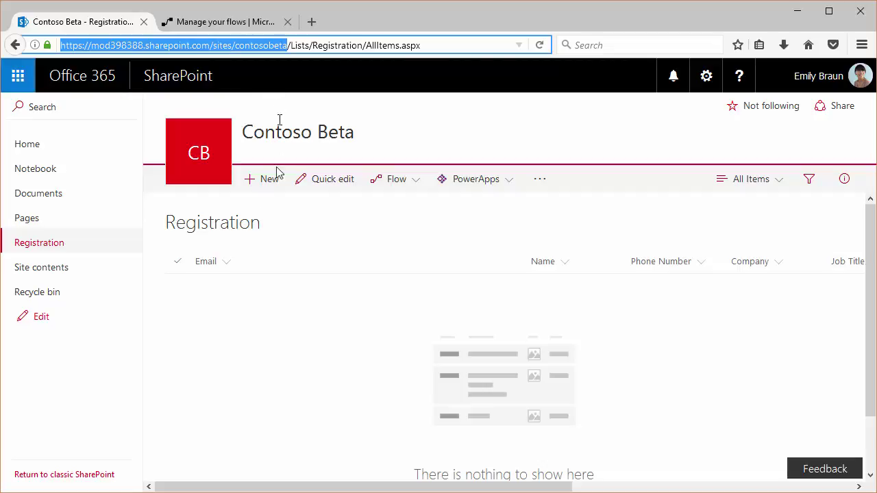
pyautogui.click(279, 42)
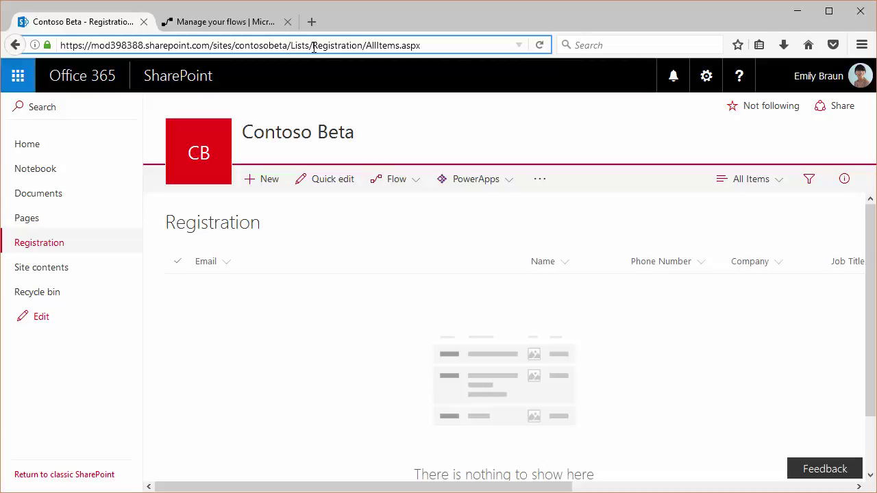
pyautogui.click(301, 45)
pyautogui.moveTo(286, 45); pyautogui.dragTo(56, 37)
pyautogui.hotkey('ctrl', 'c')
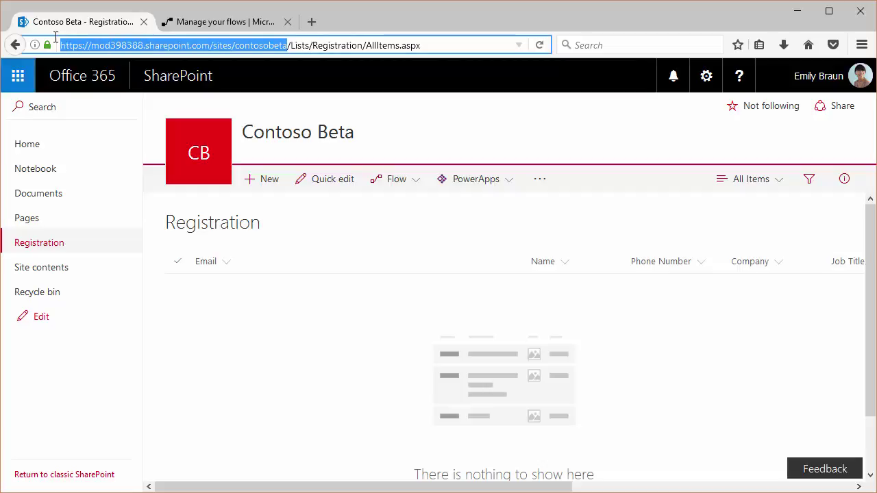
# - Paste the Contoso Beta URL into Site url and choose the Registration list
pyautogui.click(221, 28)
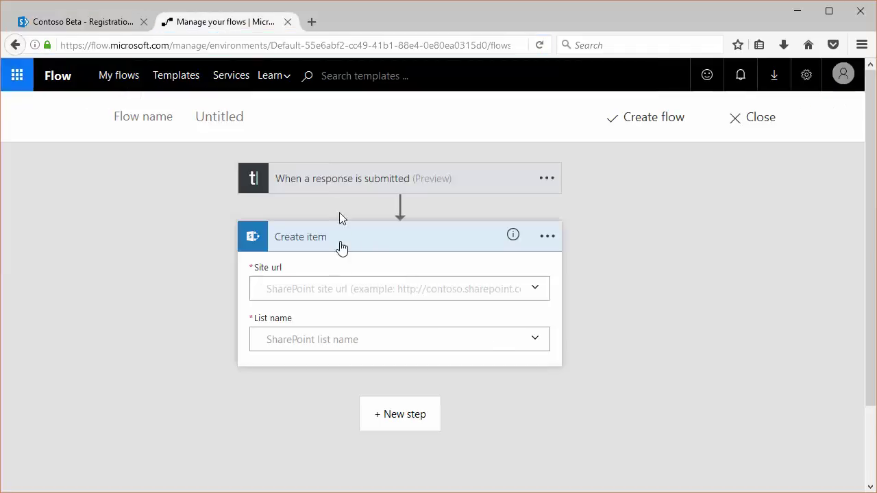
pyautogui.click(329, 282)
pyautogui.hotkey('ctrl', 'v')
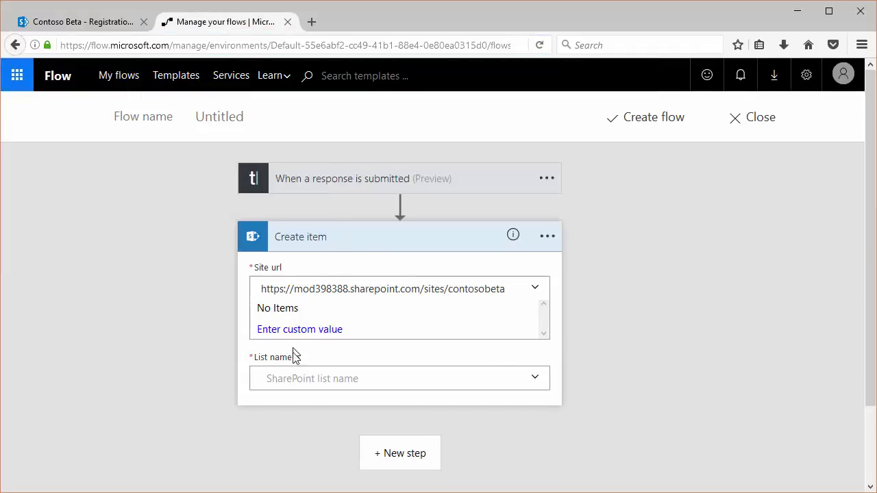
pyautogui.click(536, 378)
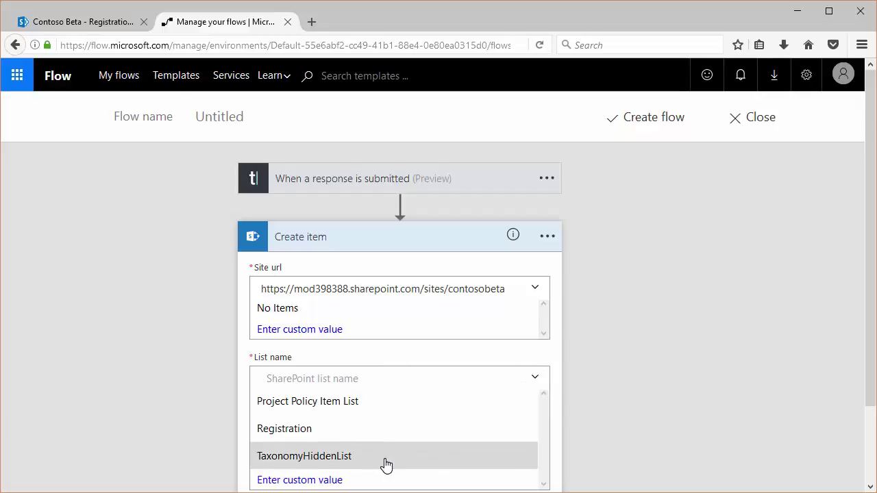
pyautogui.click(300, 431)
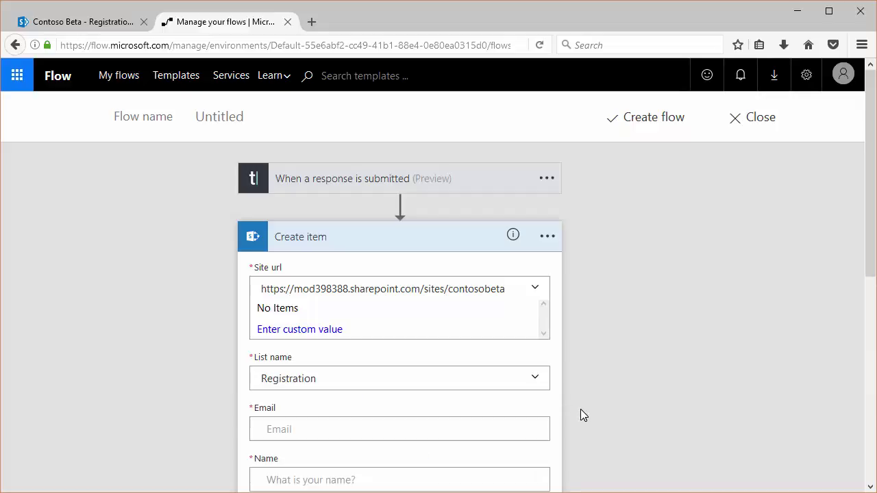
pyautogui.scroll(-3, 622, 287)
pyautogui.scroll(-1, 622, 287)
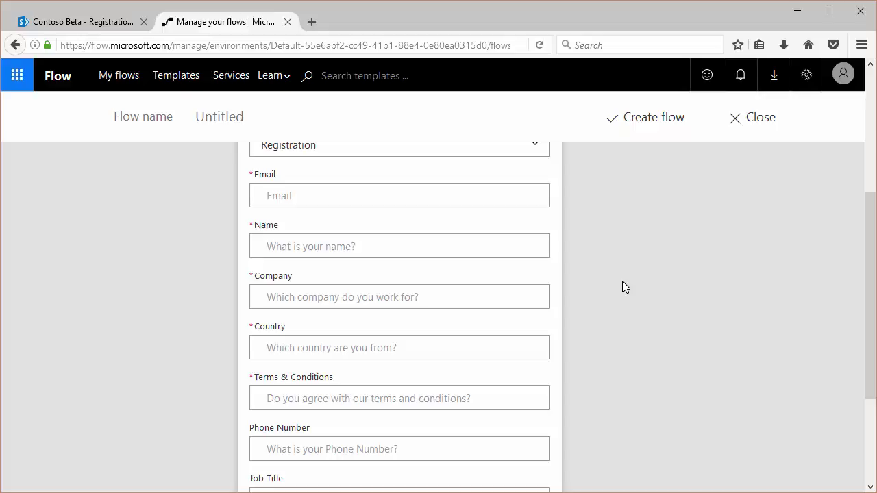
pyautogui.scroll(2, 622, 287)
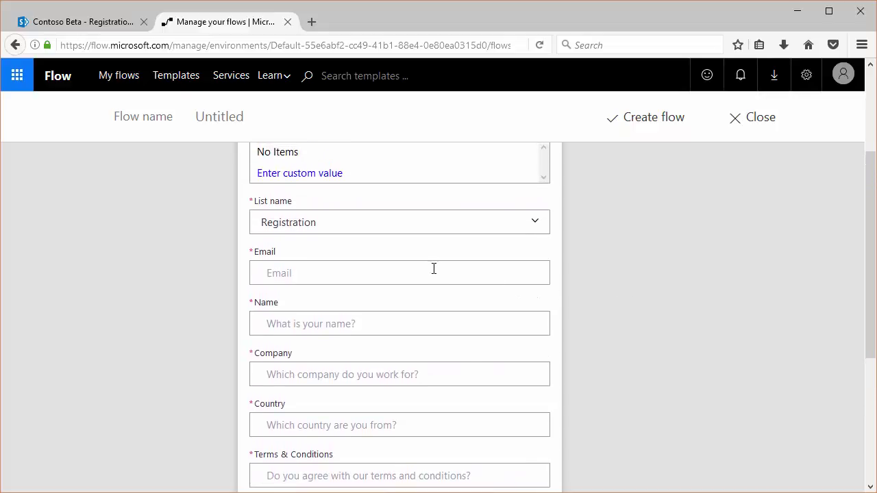
# - Map Email, Name, Company, Country and Terms & Conditions to their matching Typeform answers
pyautogui.click(434, 269)
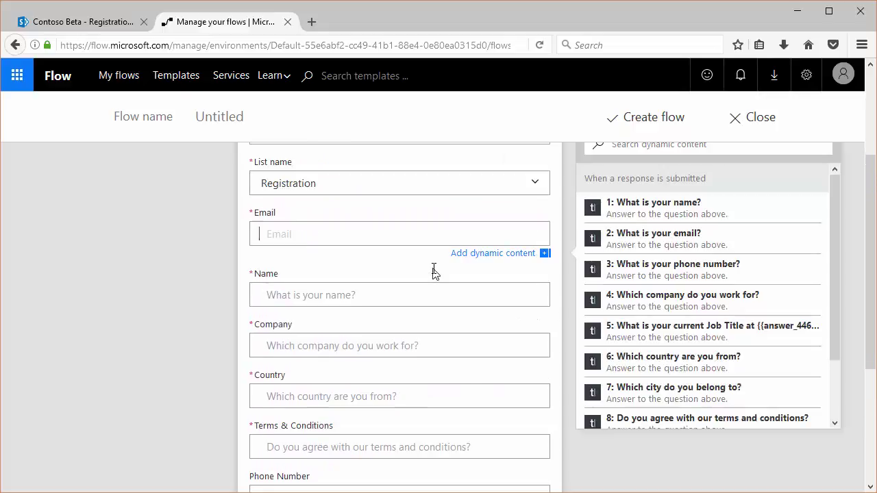
pyautogui.click(660, 241)
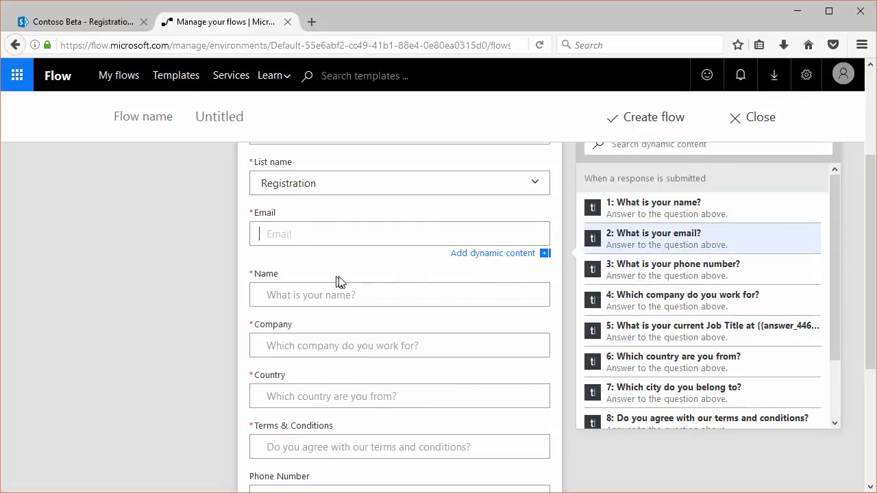
pyautogui.click(420, 299)
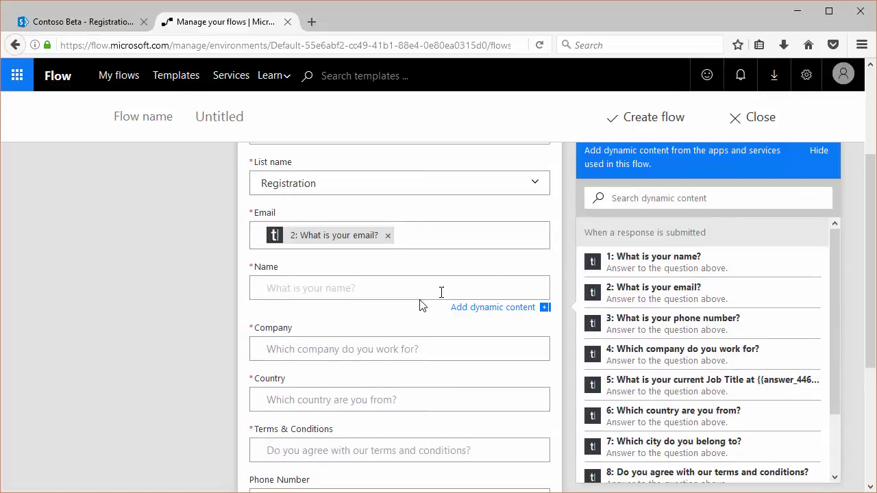
pyautogui.click(644, 263)
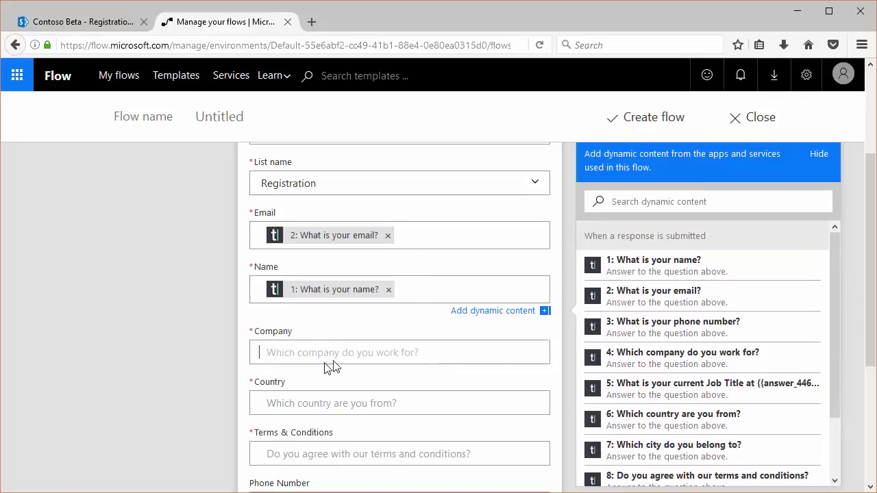
pyautogui.click(325, 363)
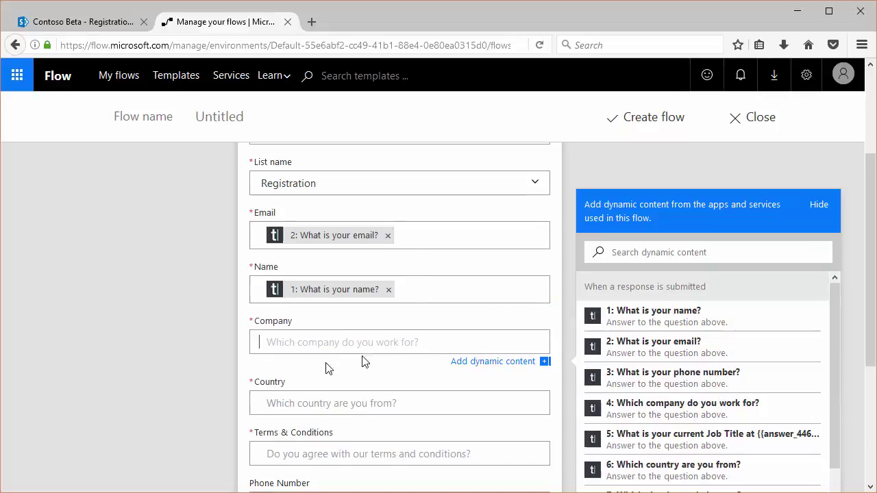
pyautogui.click(685, 409)
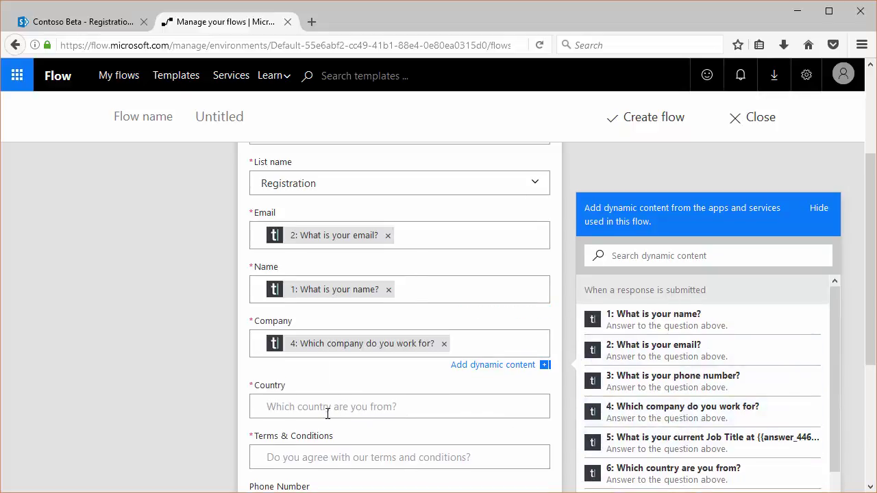
pyautogui.click(405, 413)
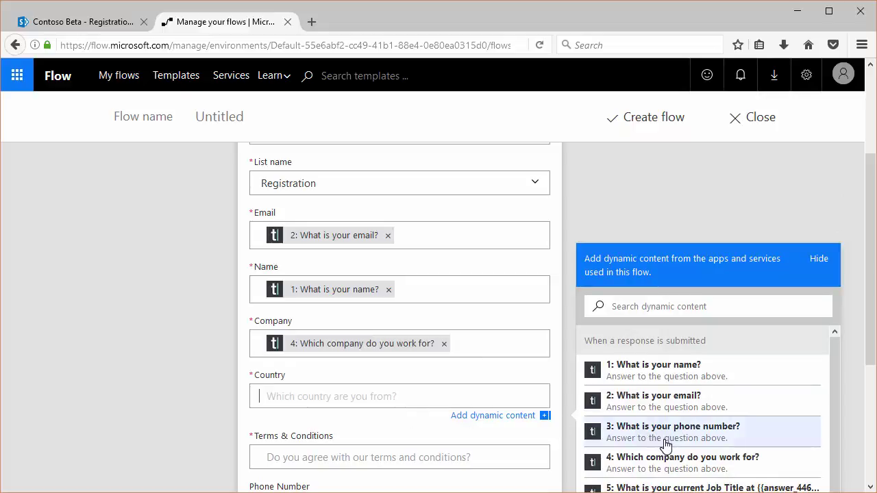
pyautogui.scroll(-2, 665, 446)
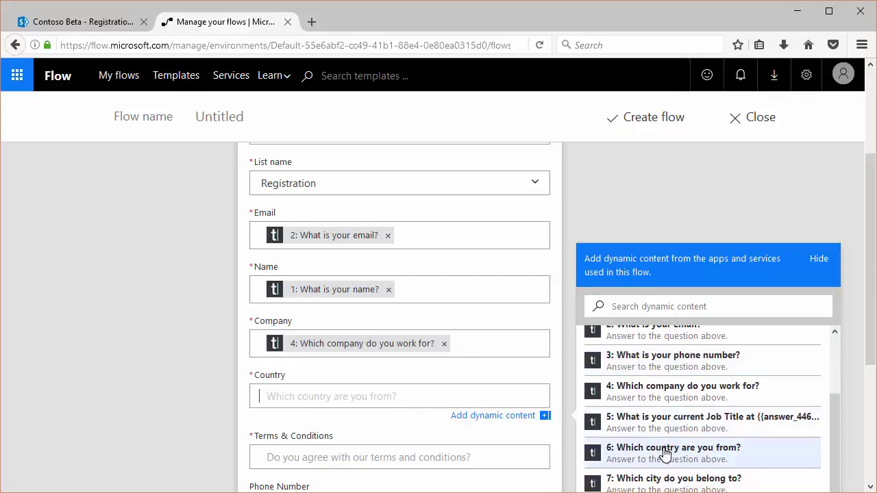
pyautogui.click(664, 452)
pyautogui.click(339, 459)
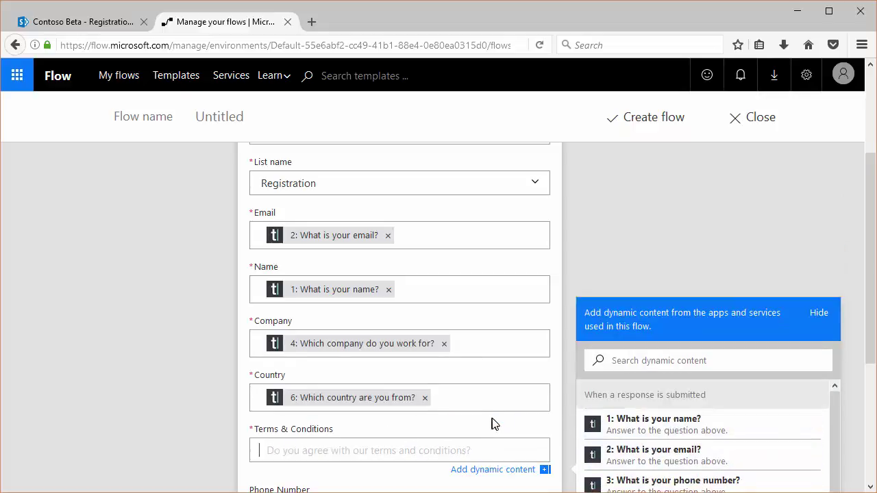
pyautogui.scroll(-8, 650, 452)
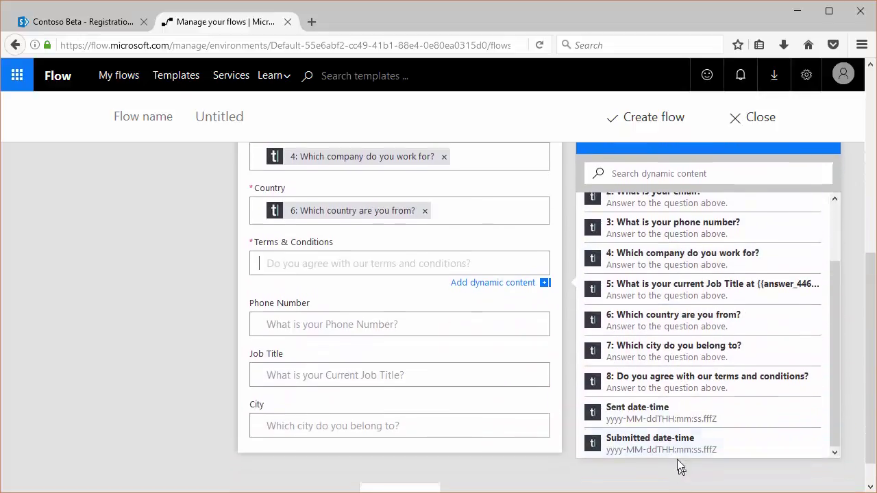
pyautogui.click(618, 380)
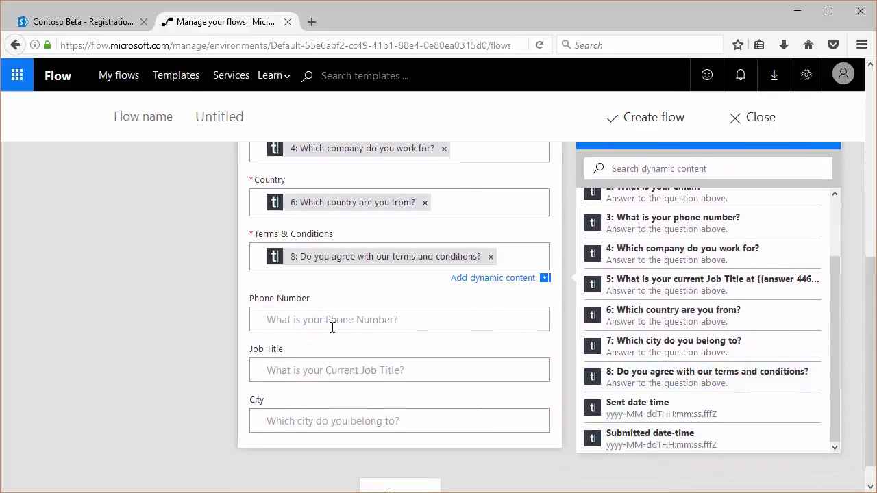
# - Map Phone Number, Job Title and City to their matching Typeform answers
pyautogui.click(468, 326)
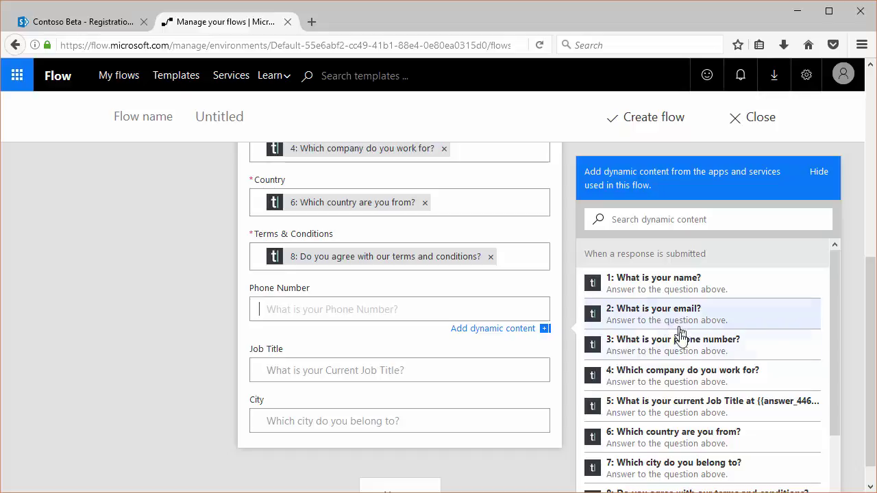
pyautogui.click(661, 352)
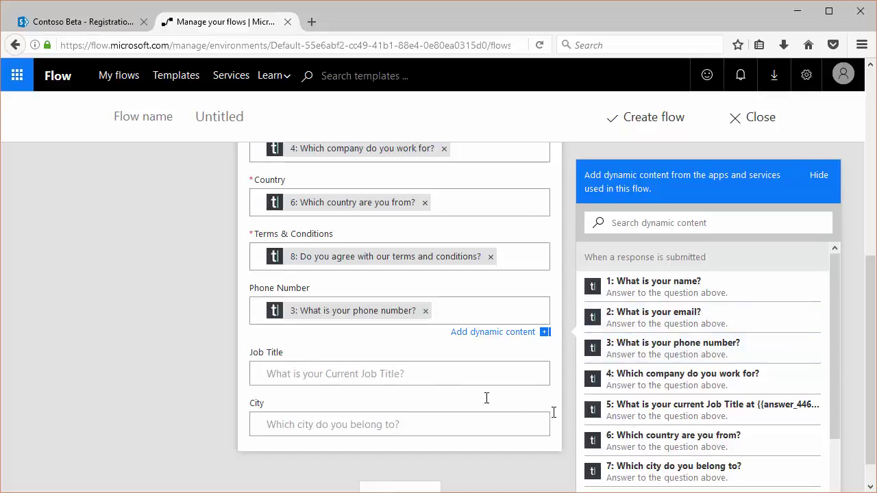
pyautogui.click(479, 374)
pyautogui.scroll(-3, 689, 446)
pyautogui.click(630, 389)
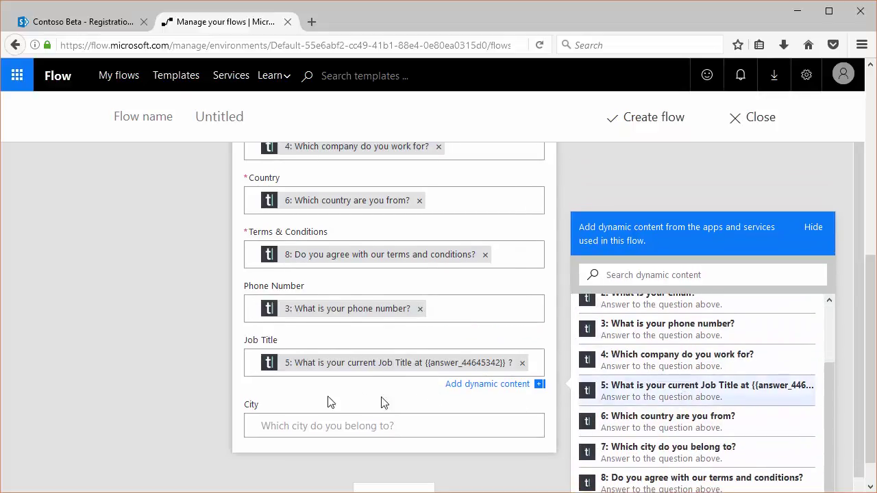
pyautogui.click(278, 426)
pyautogui.scroll(-3, 707, 445)
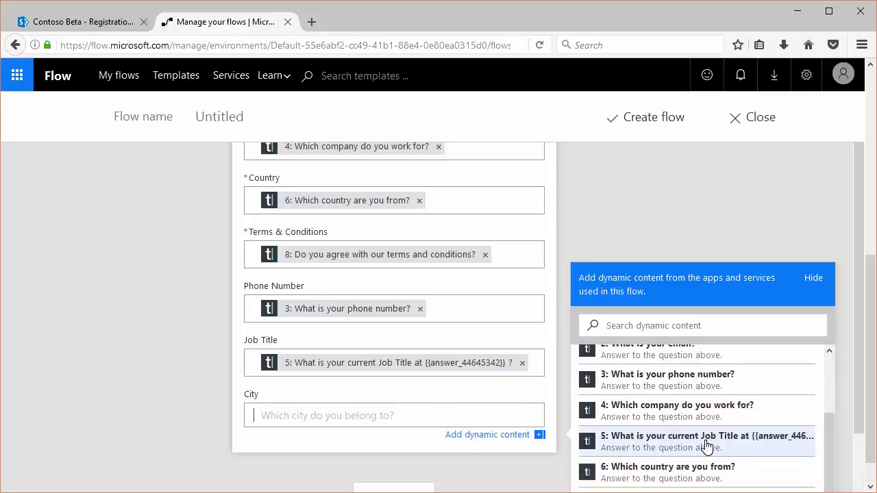
pyautogui.scroll(-3, 681, 472)
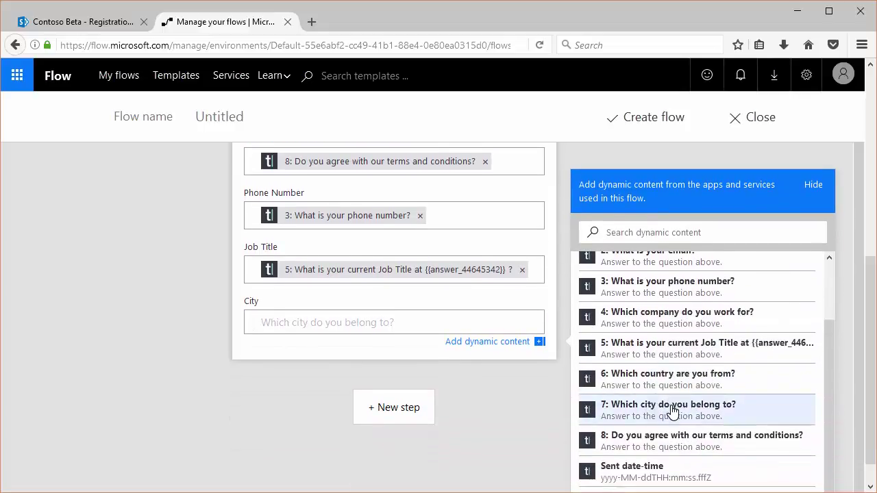
pyautogui.click(673, 411)
pyautogui.scroll(3, 181, 377)
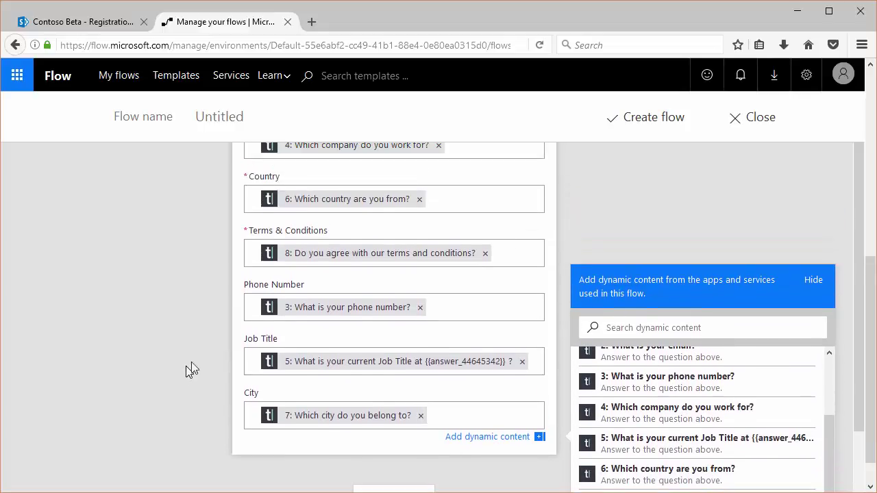
pyautogui.scroll(7, 195, 353)
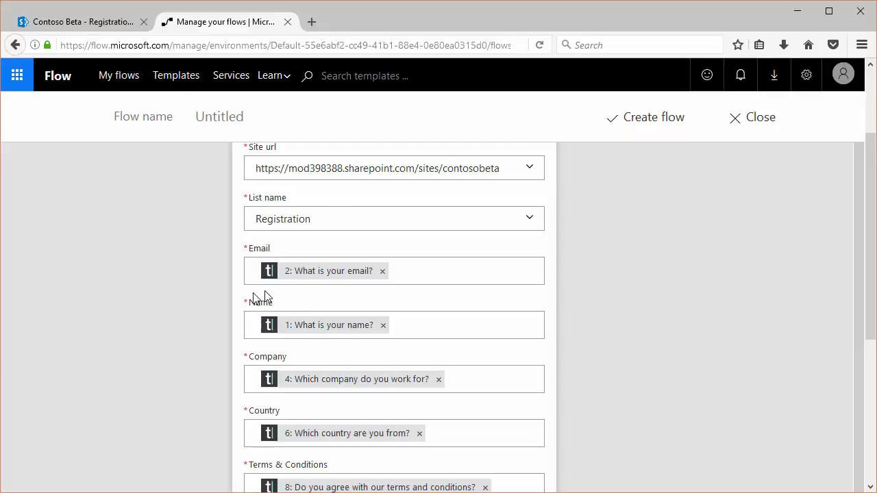
pyautogui.scroll(-1, 368, 386)
pyautogui.scroll(-3, 368, 386)
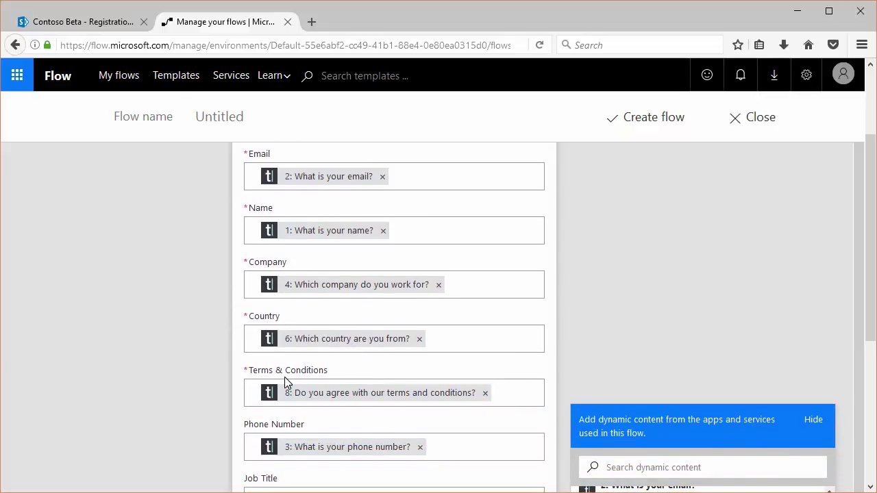
pyautogui.scroll(-5, 388, 426)
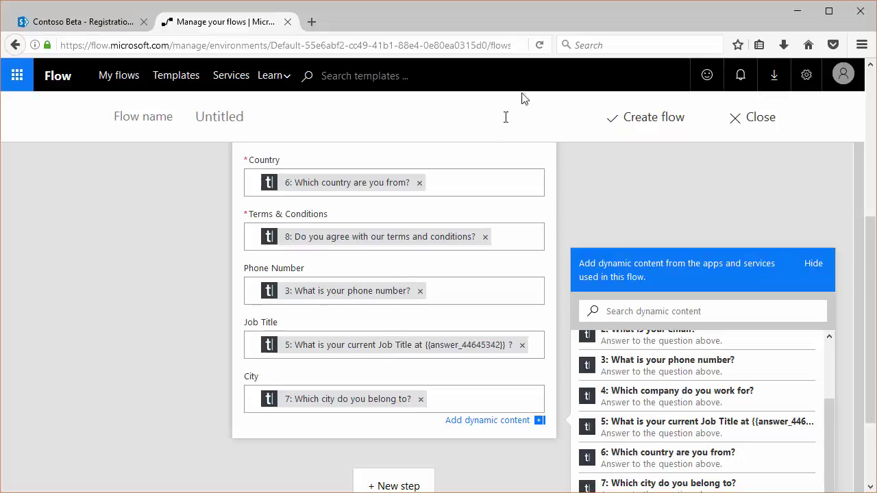
# - Save the flow with Create flow
pyautogui.click(651, 123)
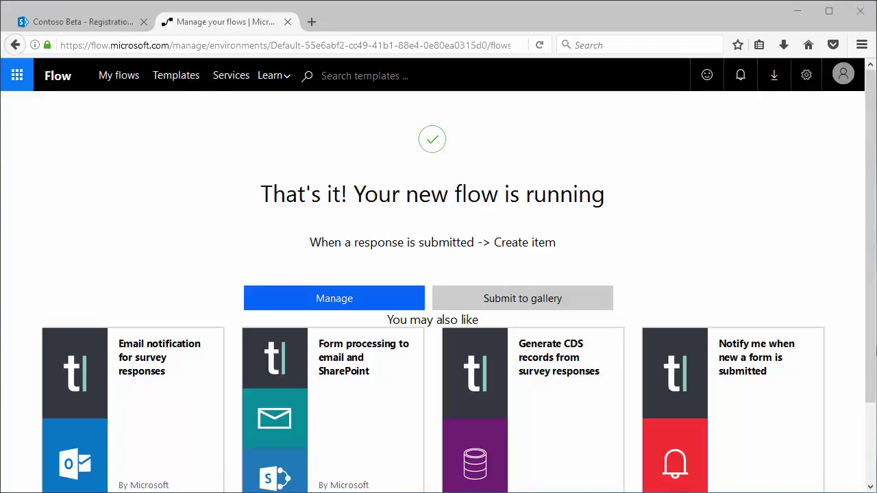
# - Load the Typeform registration form in a new tab from its copied address
pyautogui.click(312, 22)
pyautogui.write('https://jasjitchopra.typeform.com/to/EBzx7S')
pyautogui.press('Return')
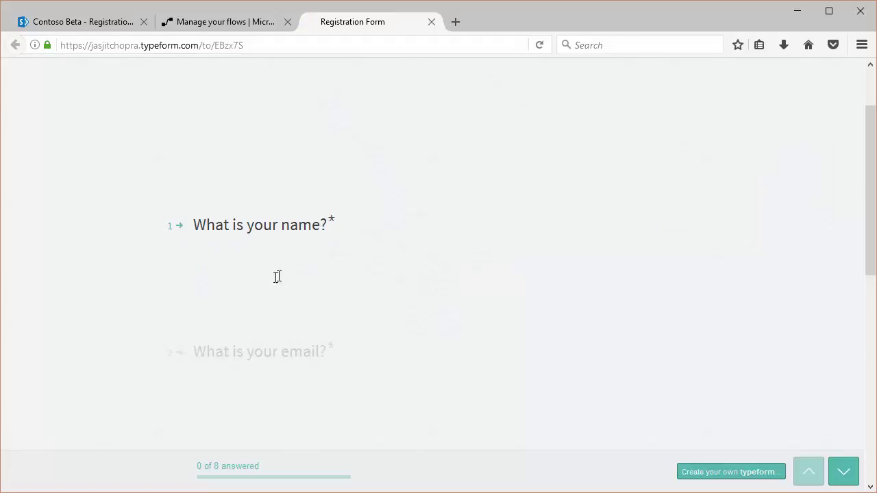
# - Answer the name, email and phone number questions with the registrant's details
pyautogui.write('John')
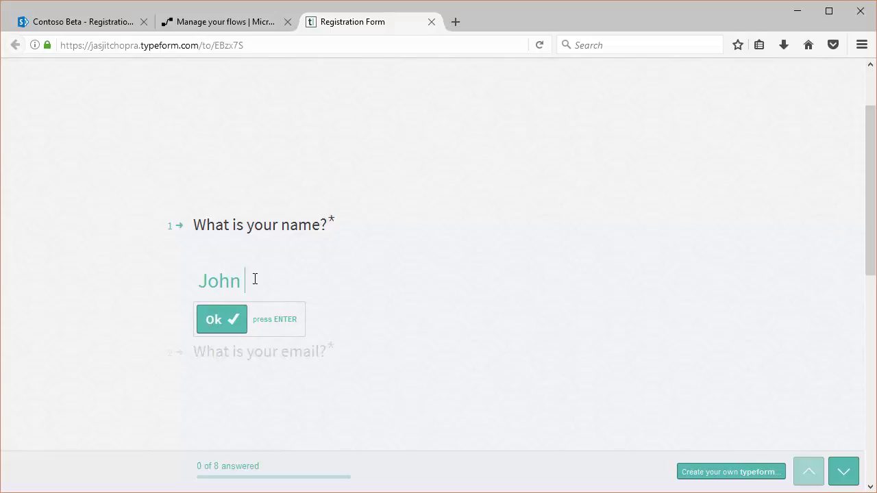
pyautogui.press('BackSpace')
pyautogui.press('Return')
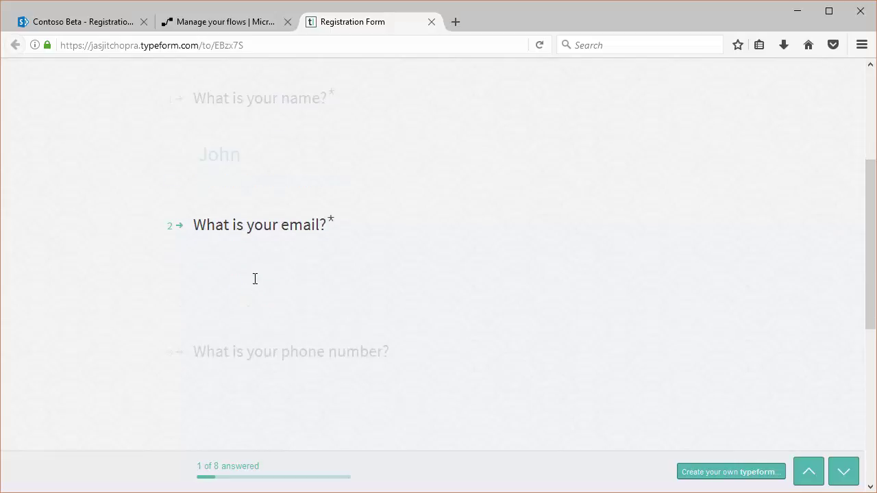
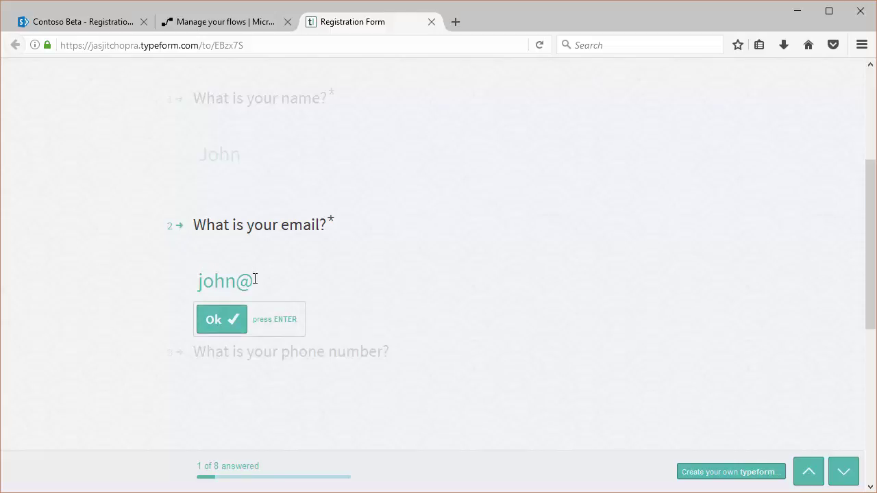
pyautogui.press('Return')
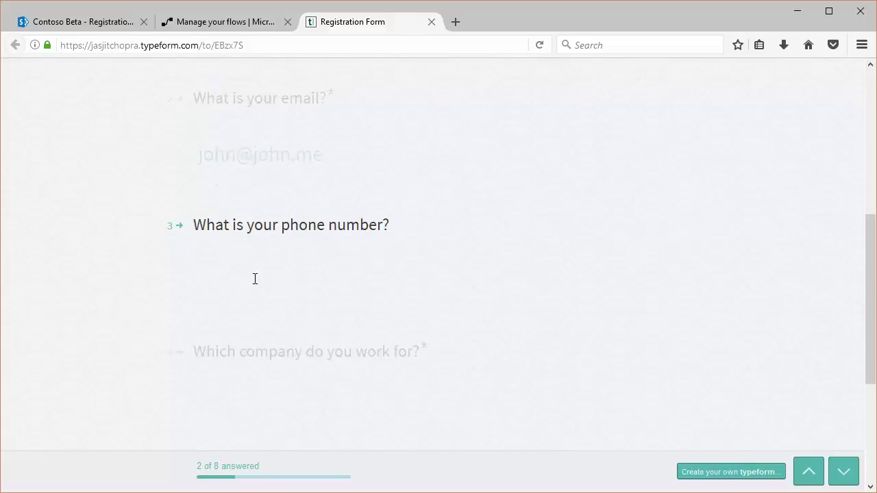
pyautogui.write('732')
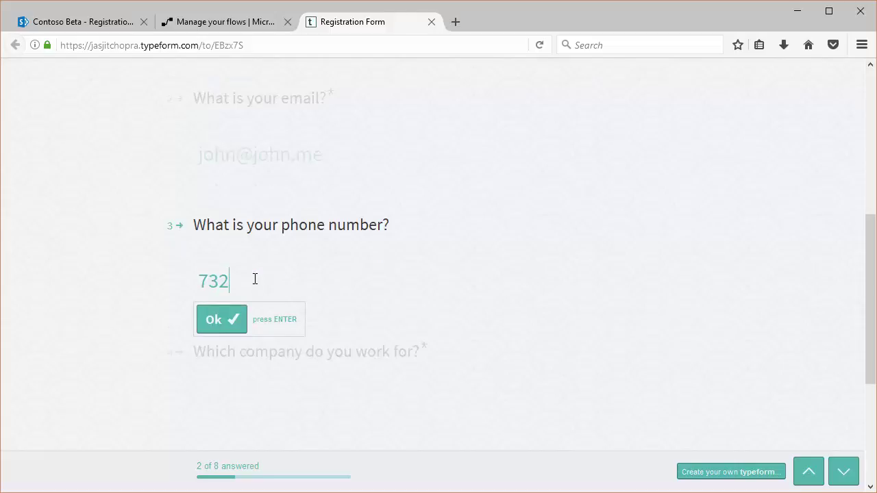
pyautogui.write('555555')
pyautogui.press('Return')
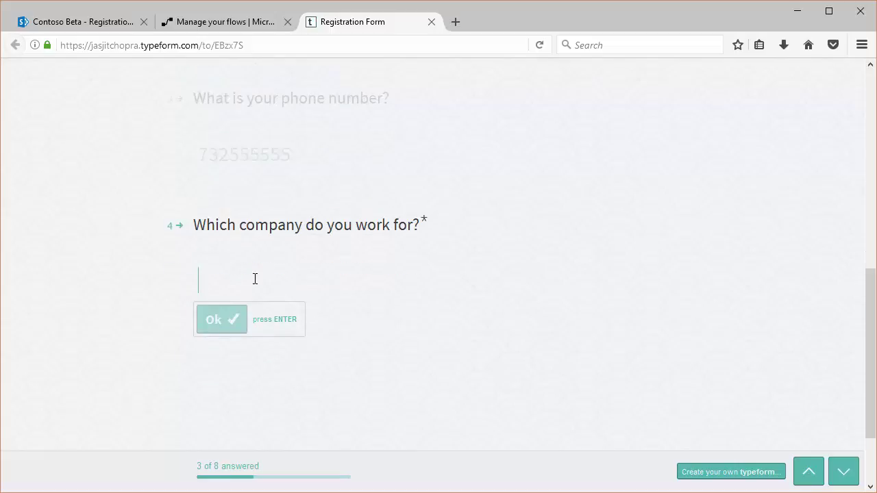
# - Enter Contoso as the company and Software Developer as the job title
pyautogui.write('Con')
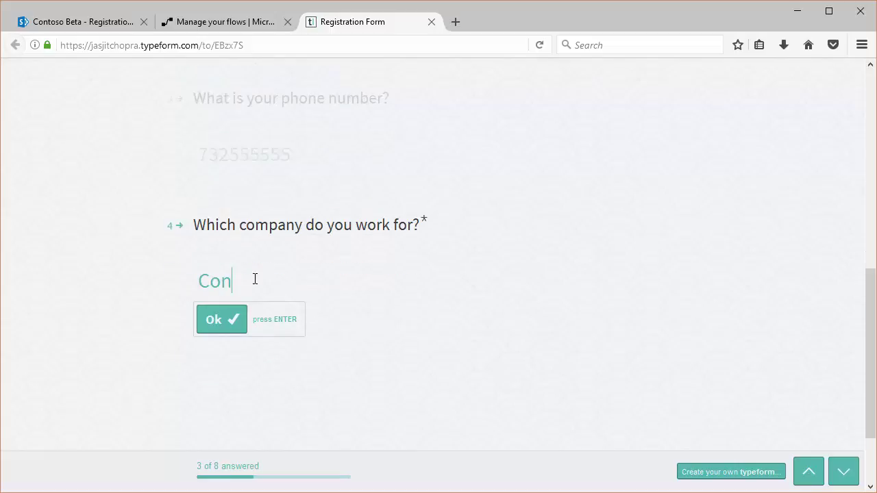
pyautogui.write('toso')
pyautogui.press('Return')
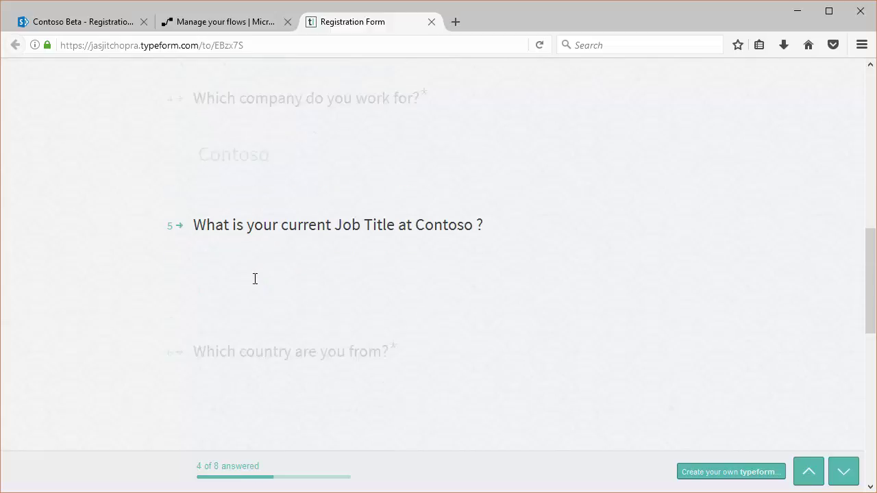
pyautogui.write('Deve')
pyautogui.press('BackSpace')
pyautogui.press('BackSpace')
pyautogui.press('BackSpace')
pyautogui.press('BackSpace')
pyautogui.write('SOftware')
pyautogui.press('Right')
pyautogui.press('Delete')
pyautogui.write('o')
pyautogui.press('End')
pyautogui.write('Developer')
pyautogui.press('Return')
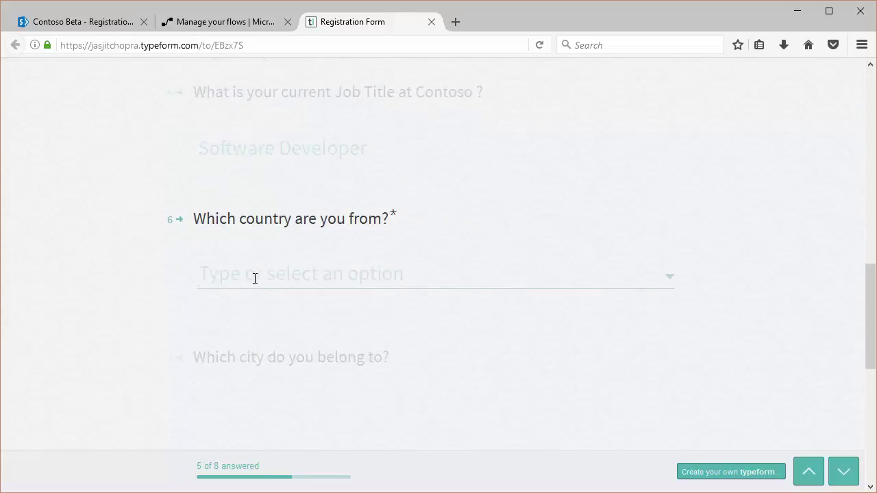
# - Choose country United Kingdom, city London, accept the terms and submit the form
pyautogui.write('Uni')
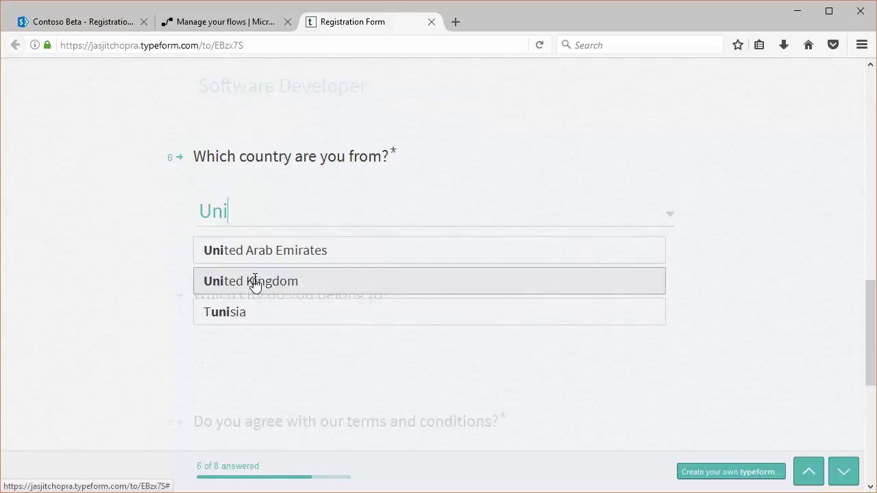
pyautogui.press('BackSpace')
pyautogui.press('BackSpace')
pyautogui.write('S')
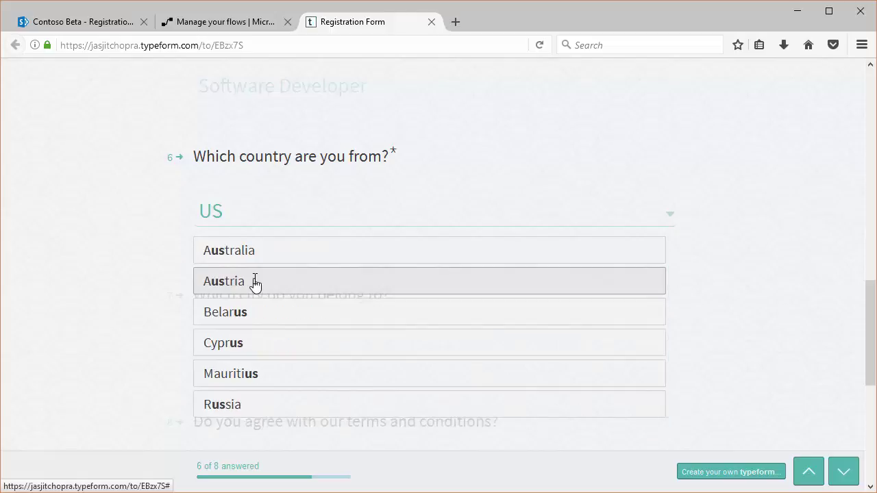
pyautogui.press('BackSpace')
pyautogui.press('BackSpace')
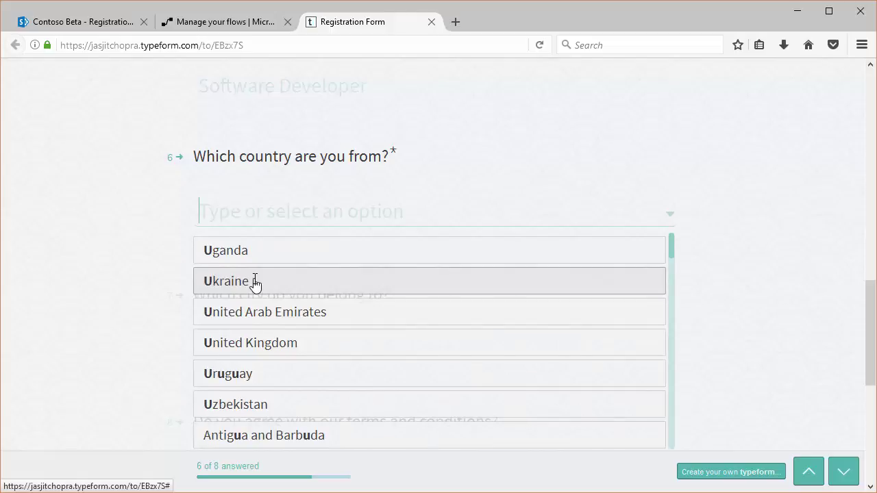
pyautogui.write('United')
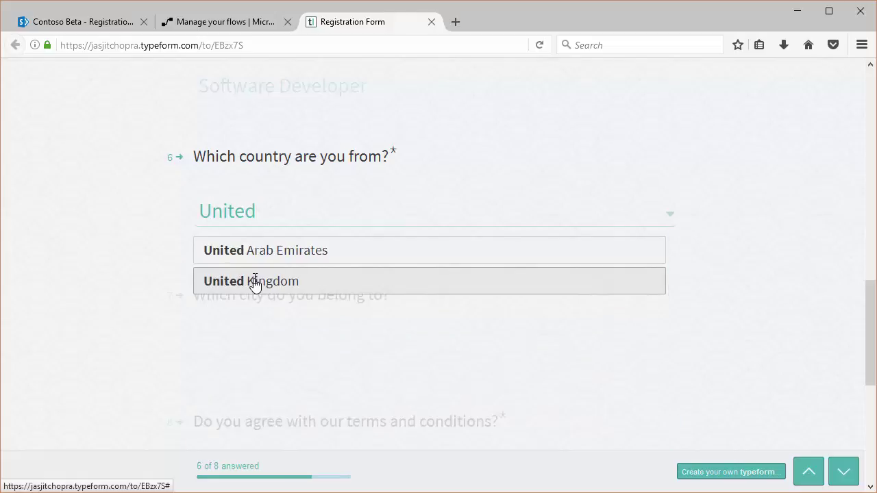
pyautogui.click(254, 282)
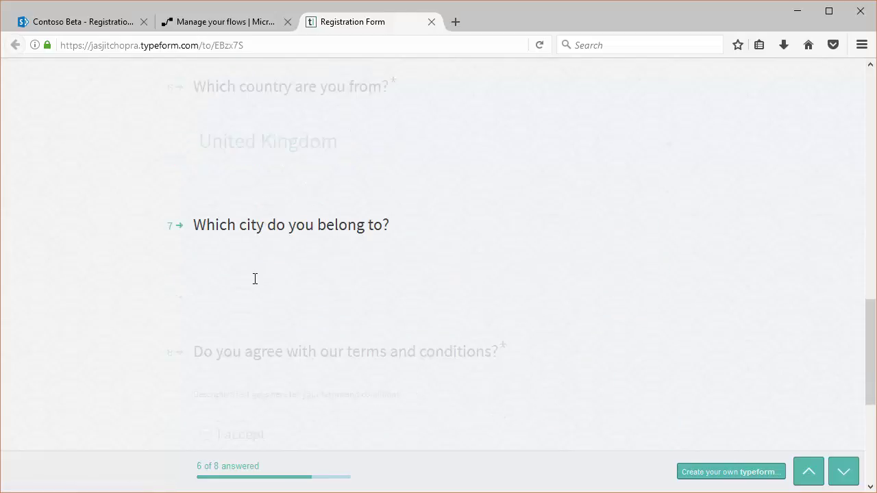
pyautogui.write('London')
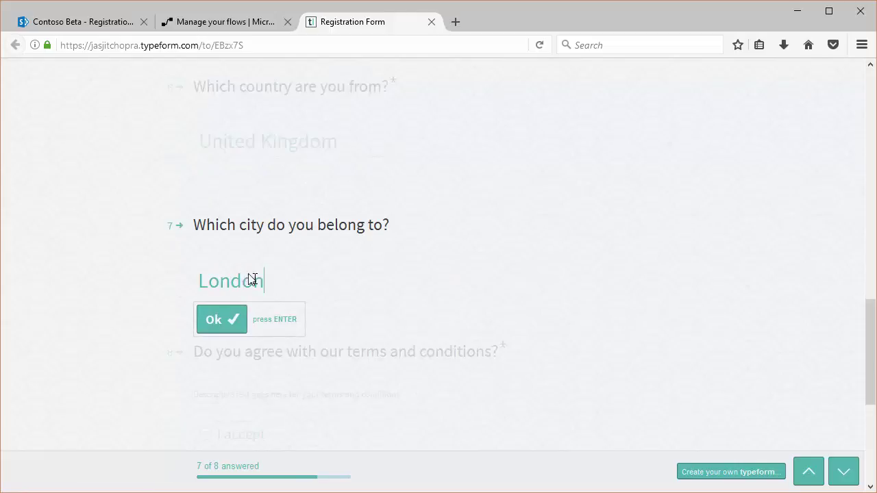
pyautogui.press('Return')
pyautogui.click(255, 278)
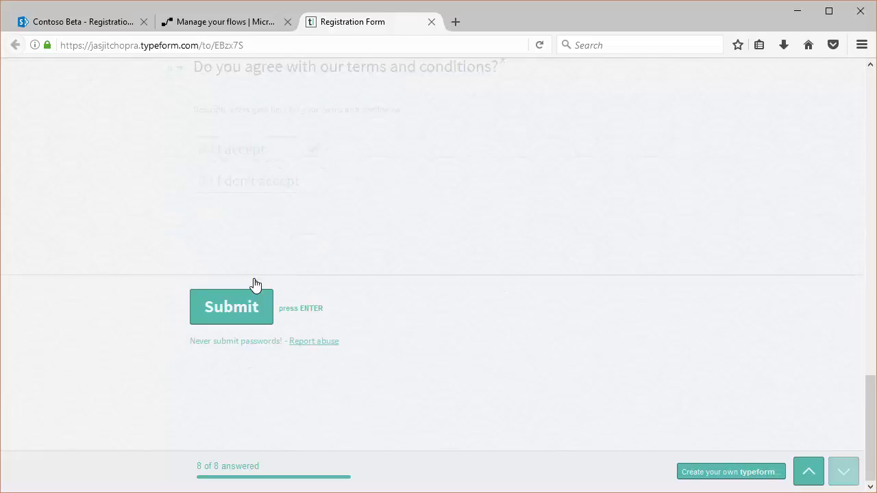
pyautogui.click(239, 302)
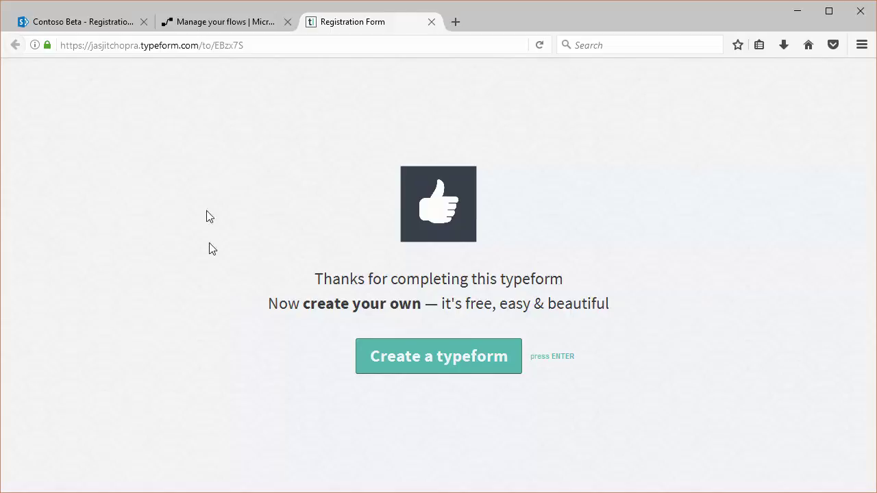
# - Show My flows to confirm the 'When a response is submitted -> Create item' flow is on
pyautogui.click(207, 24)
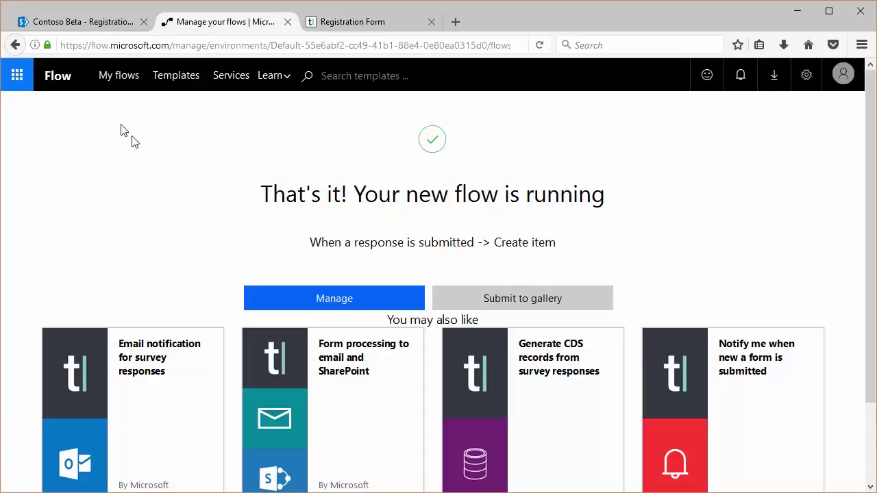
pyautogui.click(121, 79)
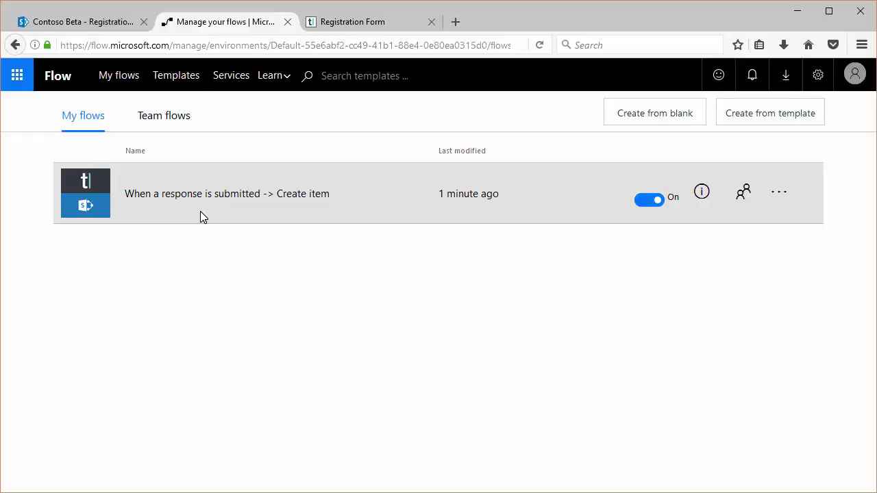
# - Reload the SharePoint Registration list to confirm it's still empty, then return to the flow
pyautogui.click(99, 25)
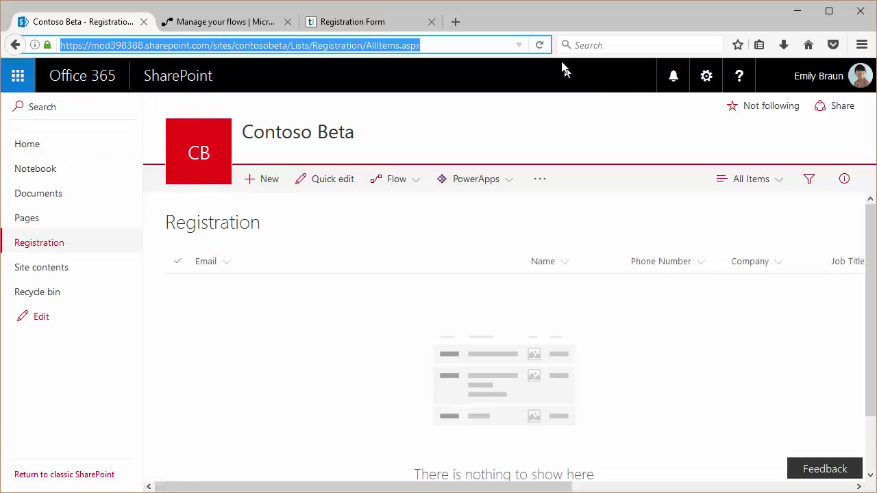
pyautogui.click(539, 45)
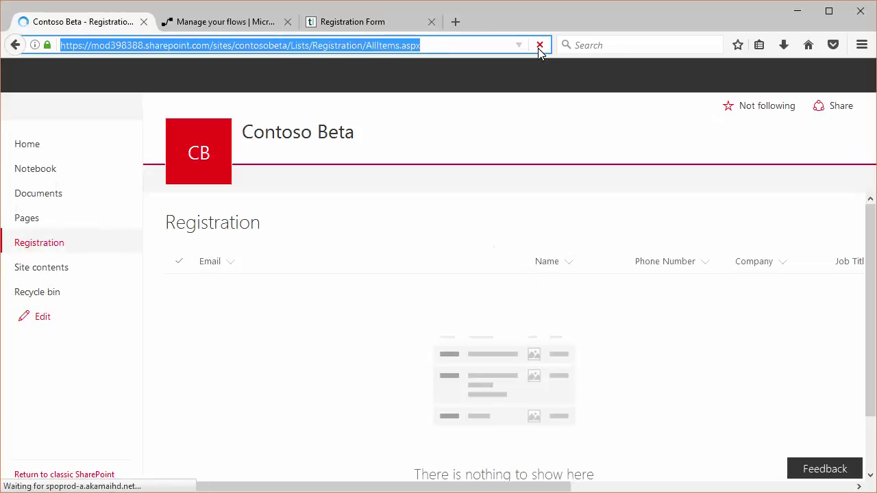
pyautogui.click(220, 21)
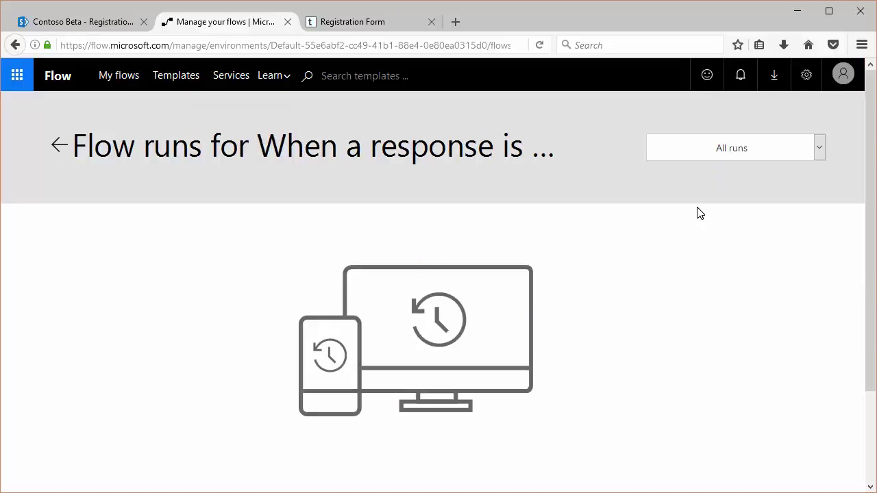
# - Reapply the All runs filter and open the succeeded 3/2/2017 3:24:25 AM run's details
pyautogui.click(751, 157)
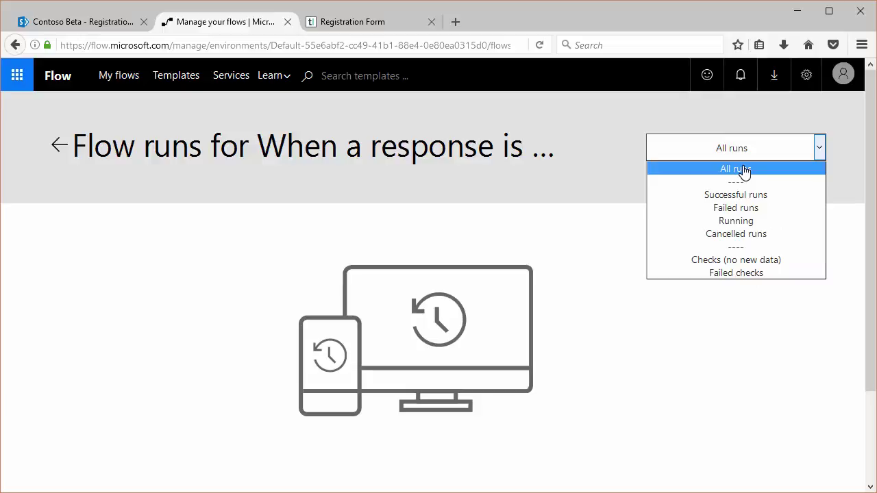
pyautogui.click(744, 171)
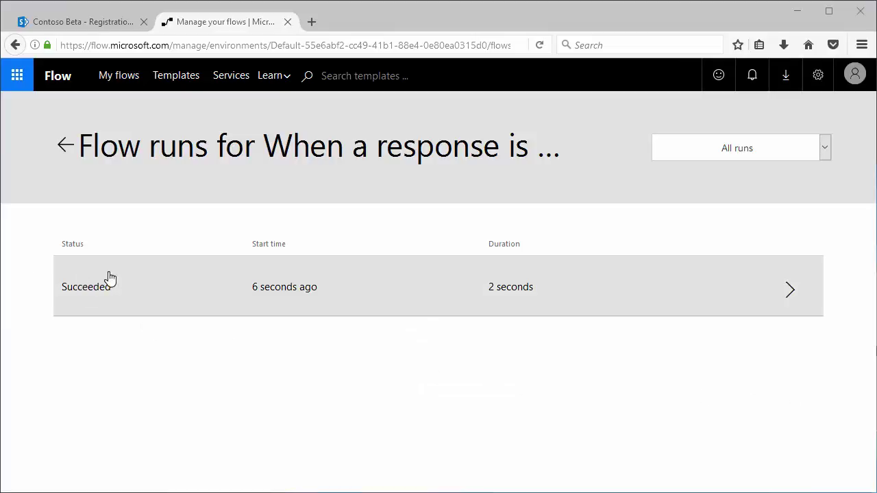
pyautogui.click(523, 298)
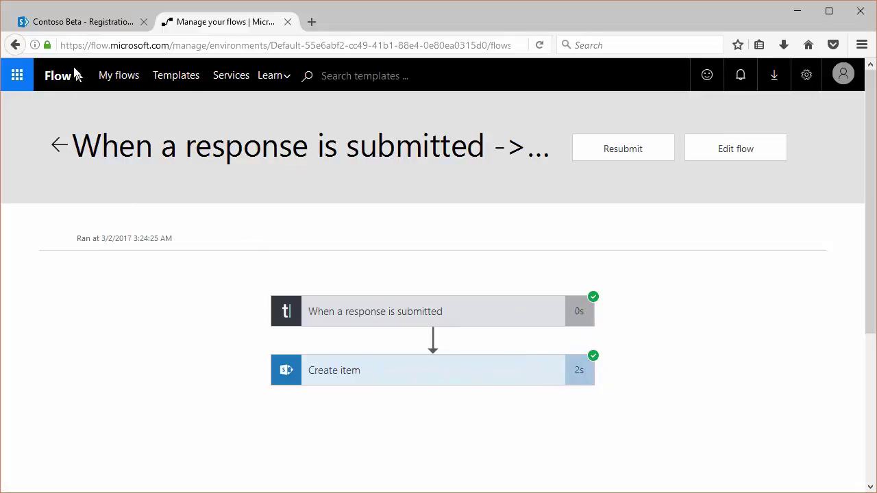
# - Reload the SharePoint Registration list and open the new flow-created item
pyautogui.click(88, 27)
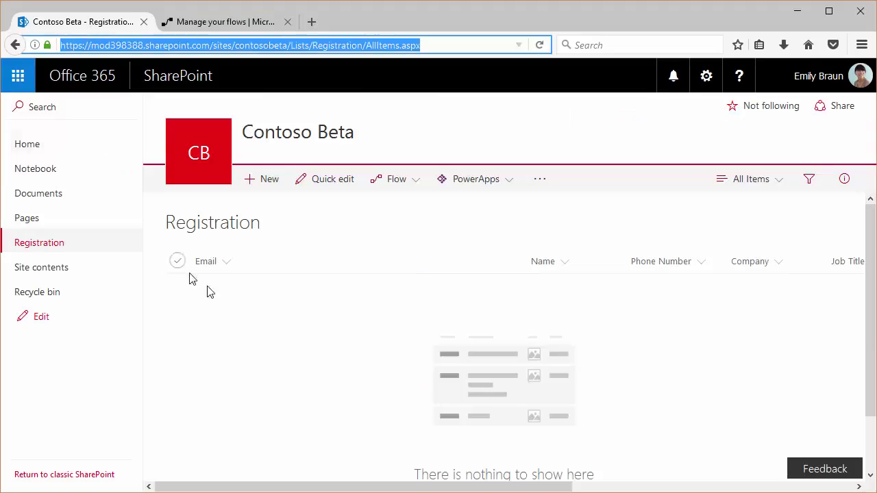
pyautogui.click(540, 45)
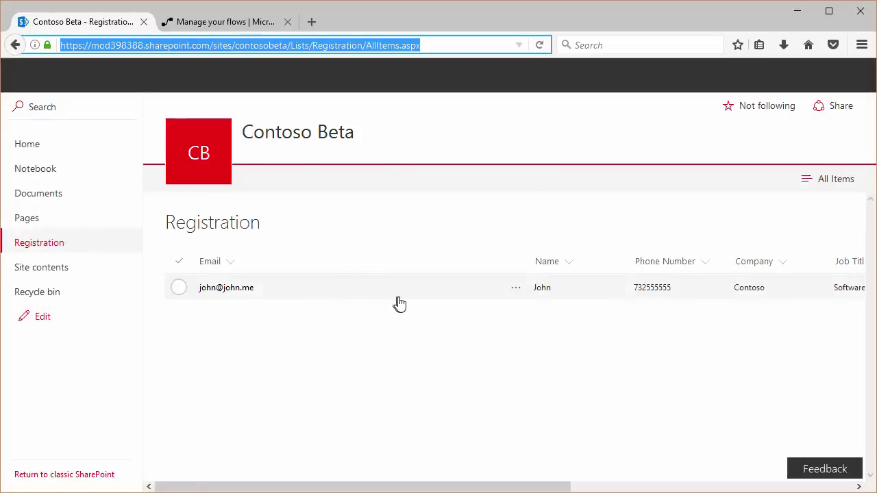
pyautogui.rightClick(519, 291)
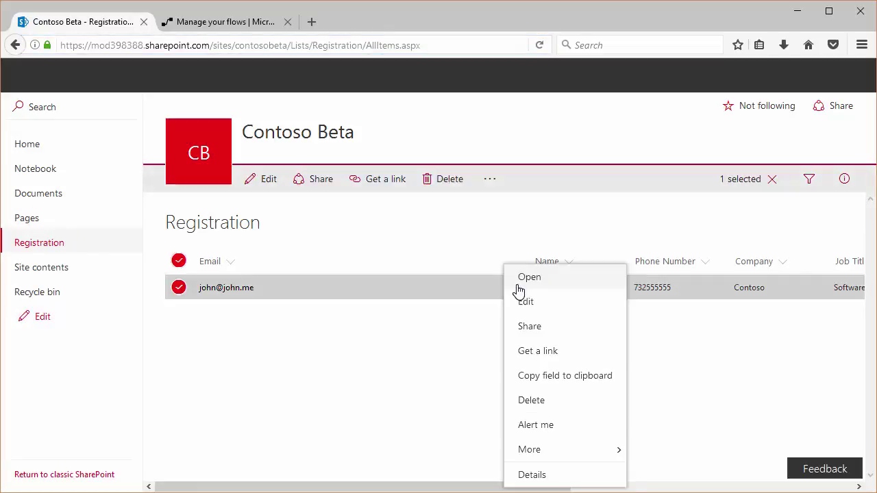
pyautogui.click(518, 288)
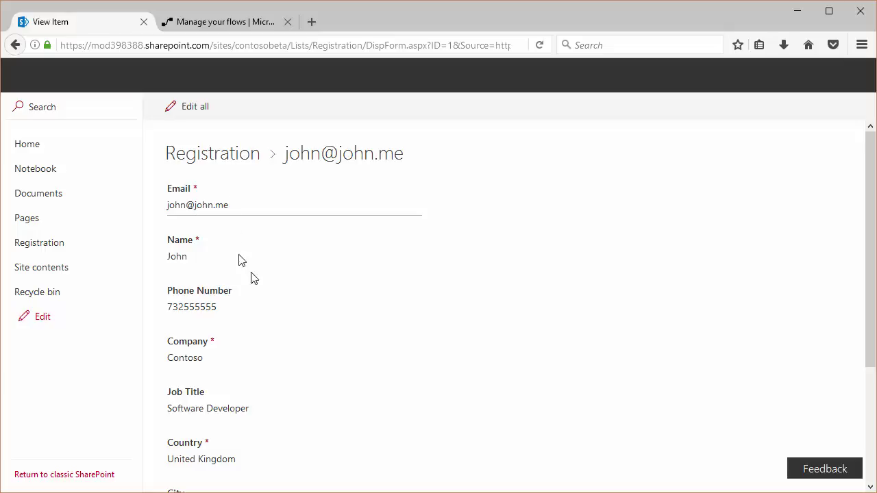
# - Highlight the item's values: Software Developer, United Kingdom, London and Terms & Conditions, then reload
pyautogui.scroll(-1, 290, 301)
pyautogui.scroll(-2, 290, 301)
pyautogui.scroll(-2, 289, 298)
pyautogui.moveTo(191, 248); pyautogui.dragTo(244, 249)
pyautogui.doubleClick(198, 302)
pyautogui.moveTo(174, 351); pyautogui.dragTo(196, 355)
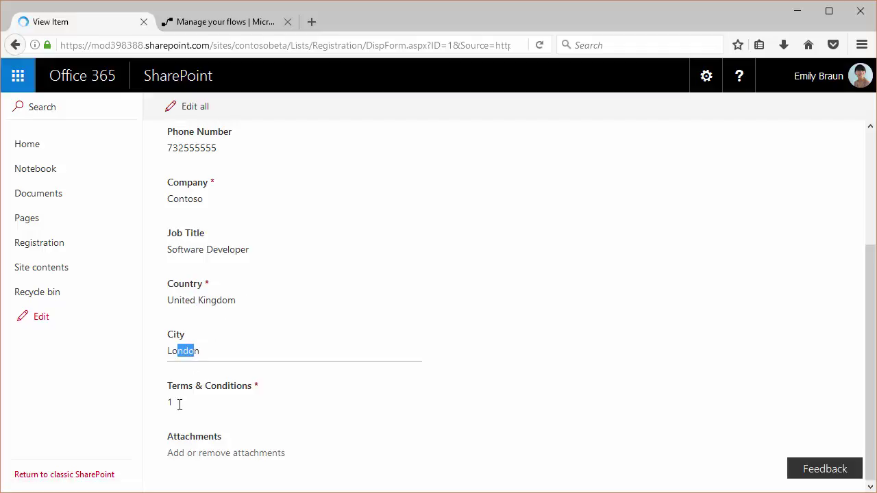
pyautogui.moveTo(180, 403); pyautogui.dragTo(158, 409)
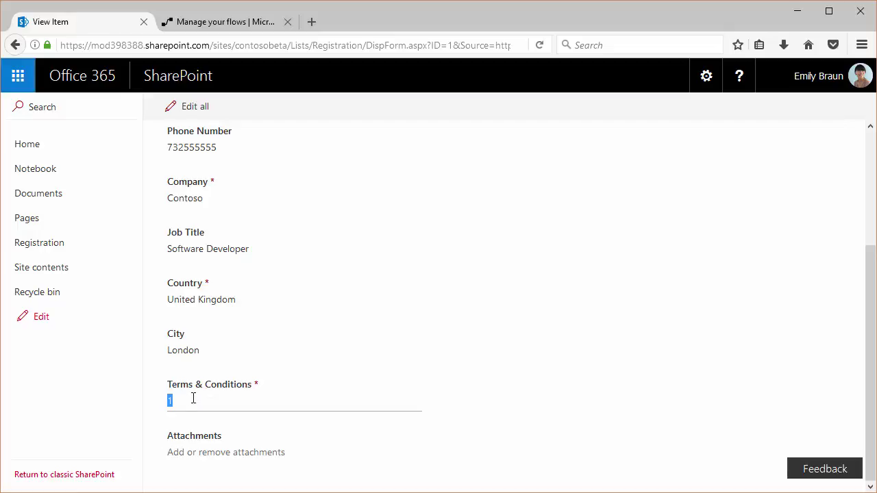
pyautogui.press('F5')
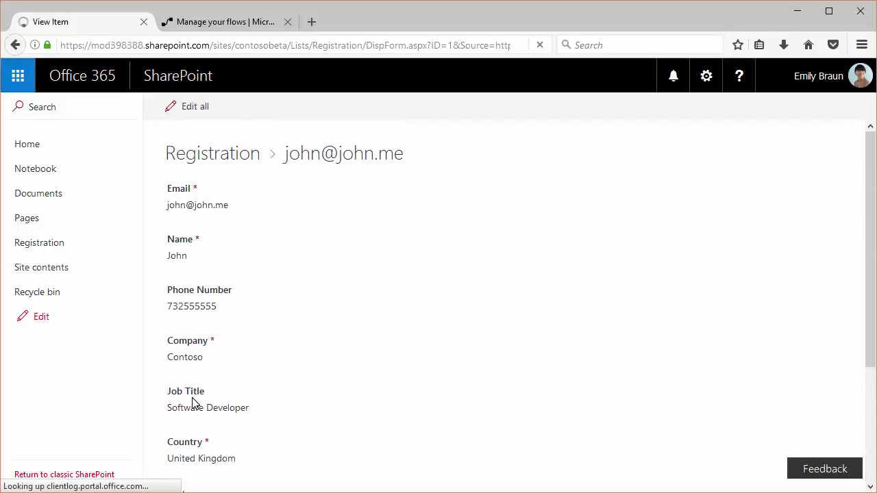